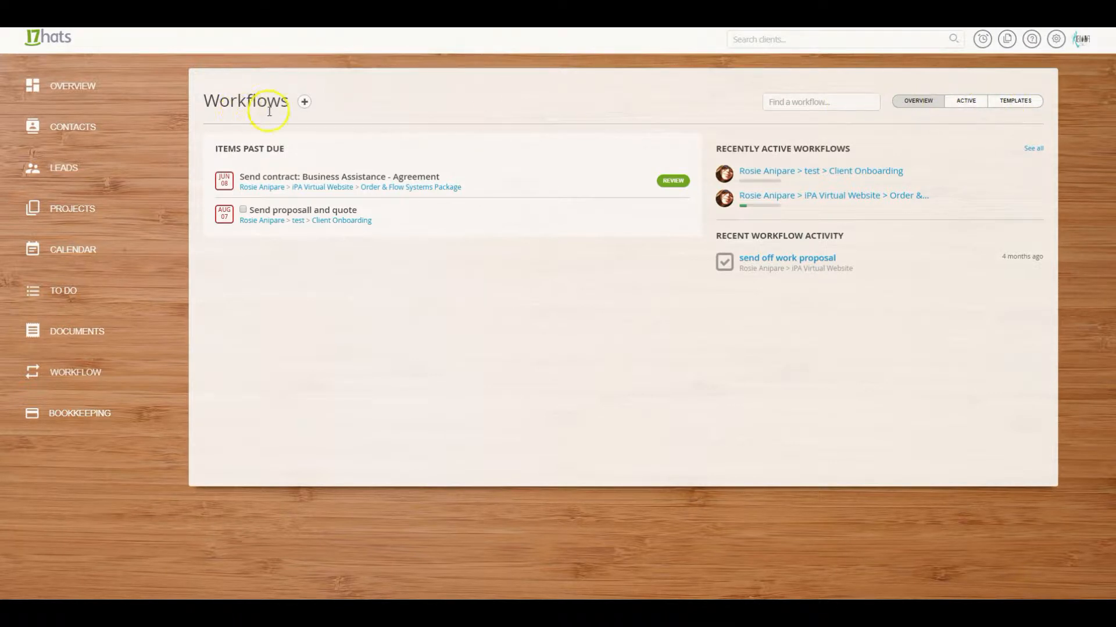
Create a new workflow named "test" assigned to the calendar labelled with the owner's e-mail address
click(304, 101)
click(506, 135)
text(test)
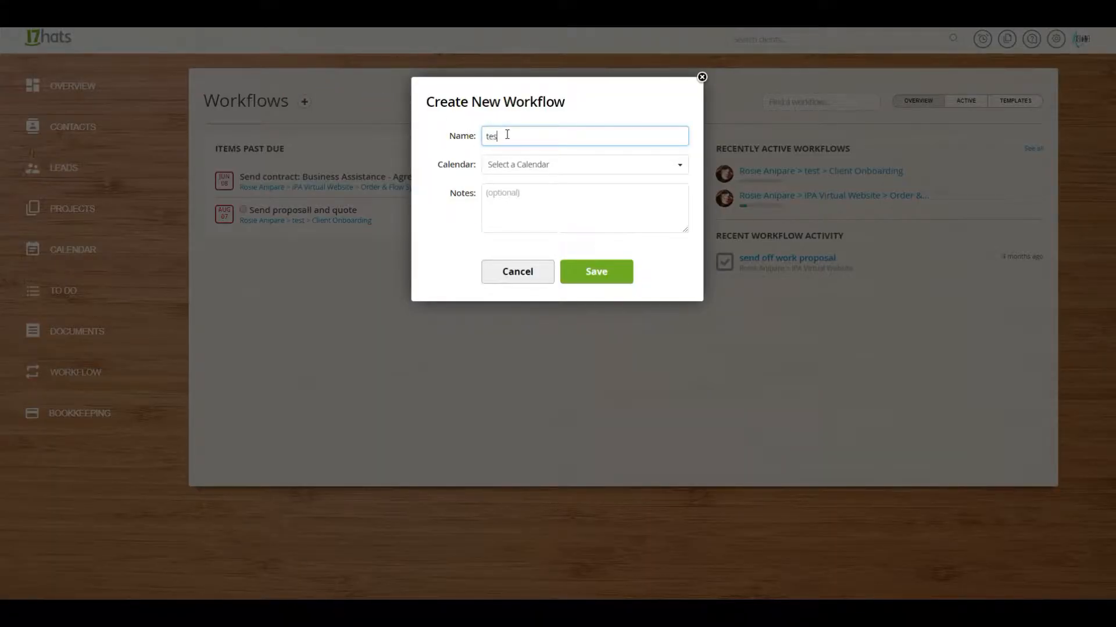
click(505, 166)
click(506, 165)
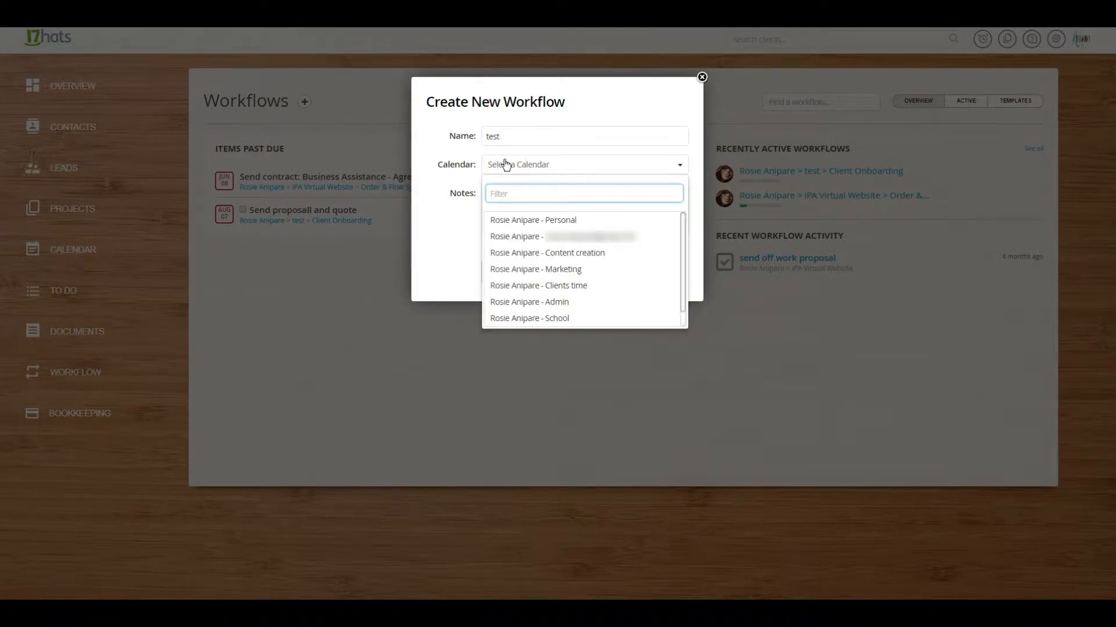
click(558, 237)
click(577, 273)
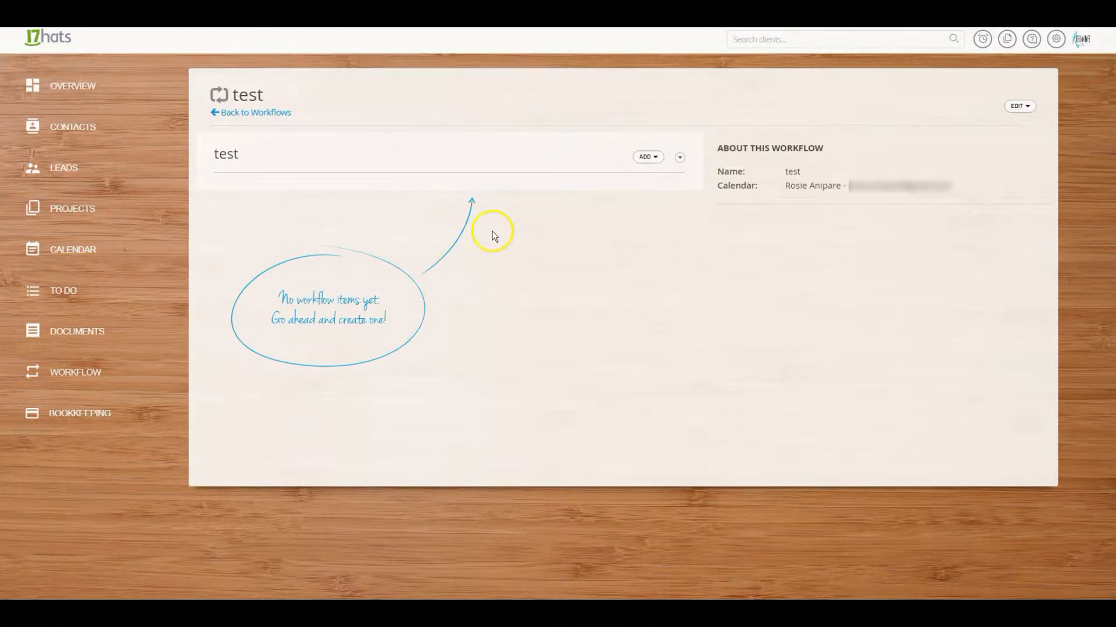
Start a new to-do item in the test workflow and name it "Send proposal"
click(648, 158)
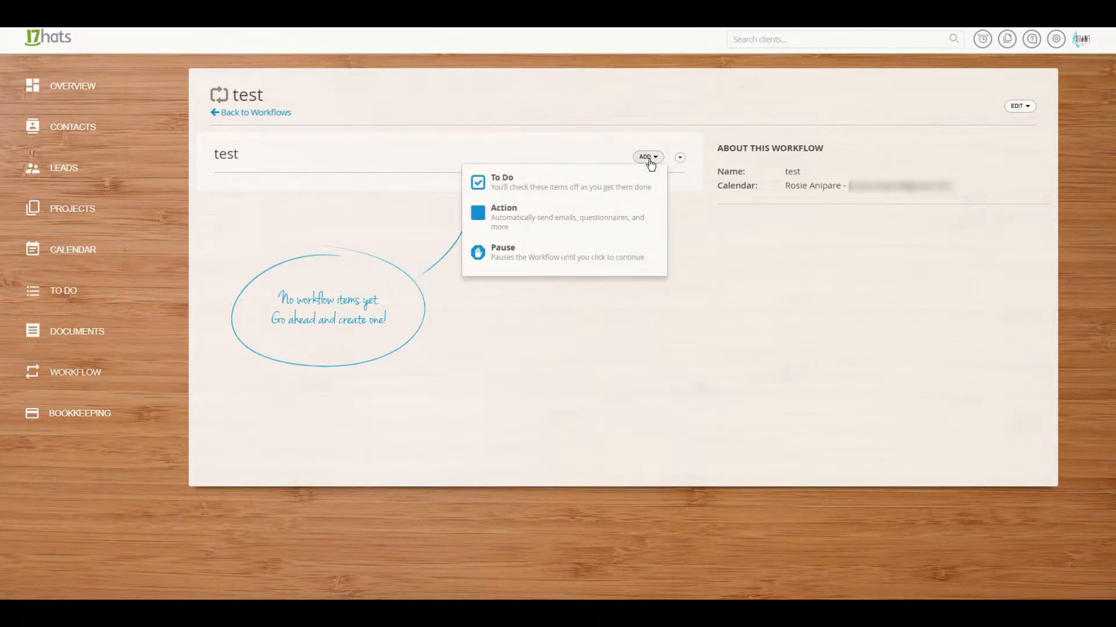
click(554, 190)
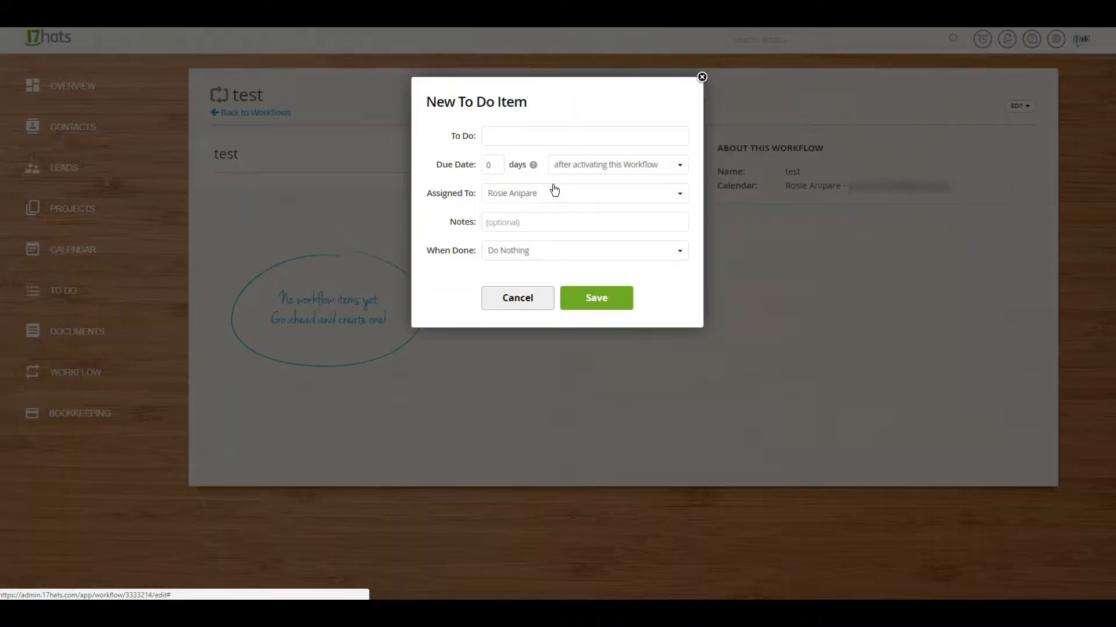
click(490, 136)
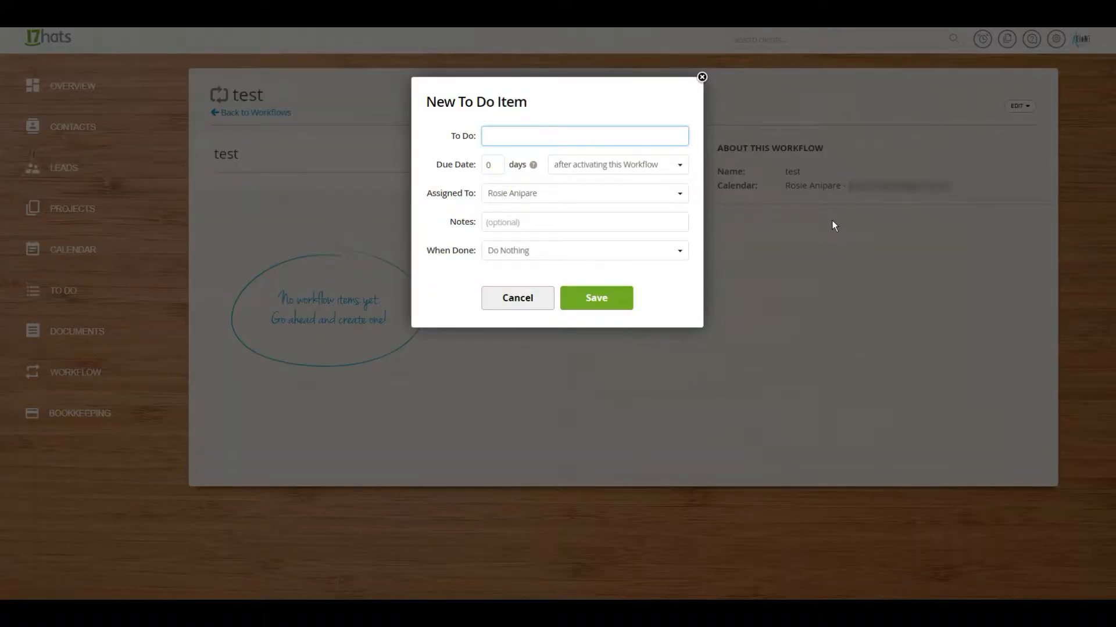
text(Sed)
text(d propos)
text(al)
Set the to-do item to Do Nothing when done, keeping its default assignee, and save it
click(538, 194)
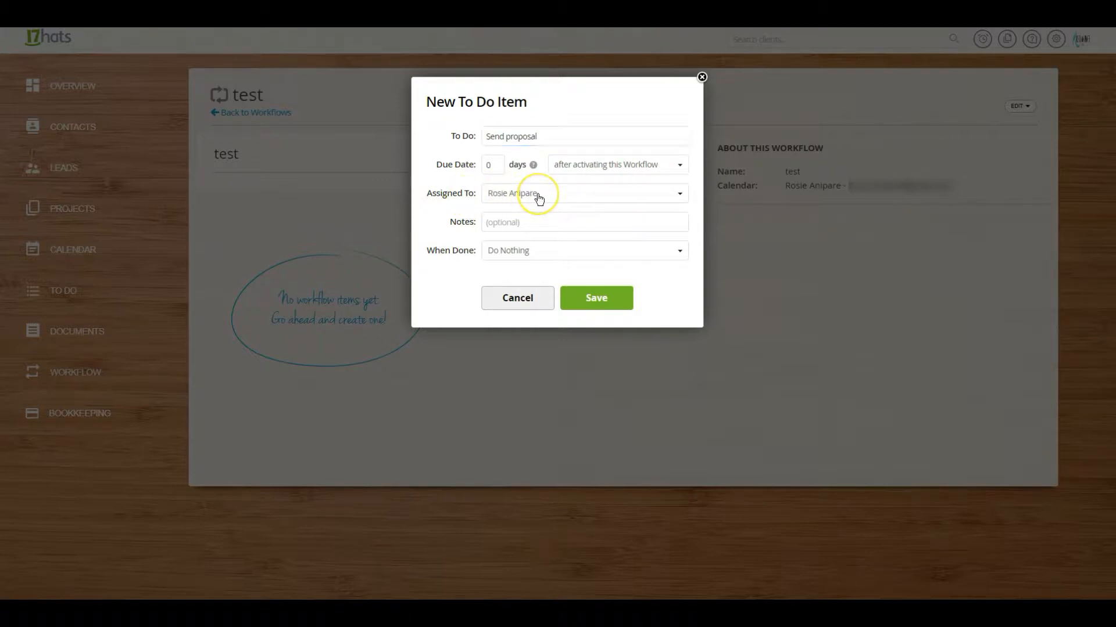
click(535, 195)
click(510, 253)
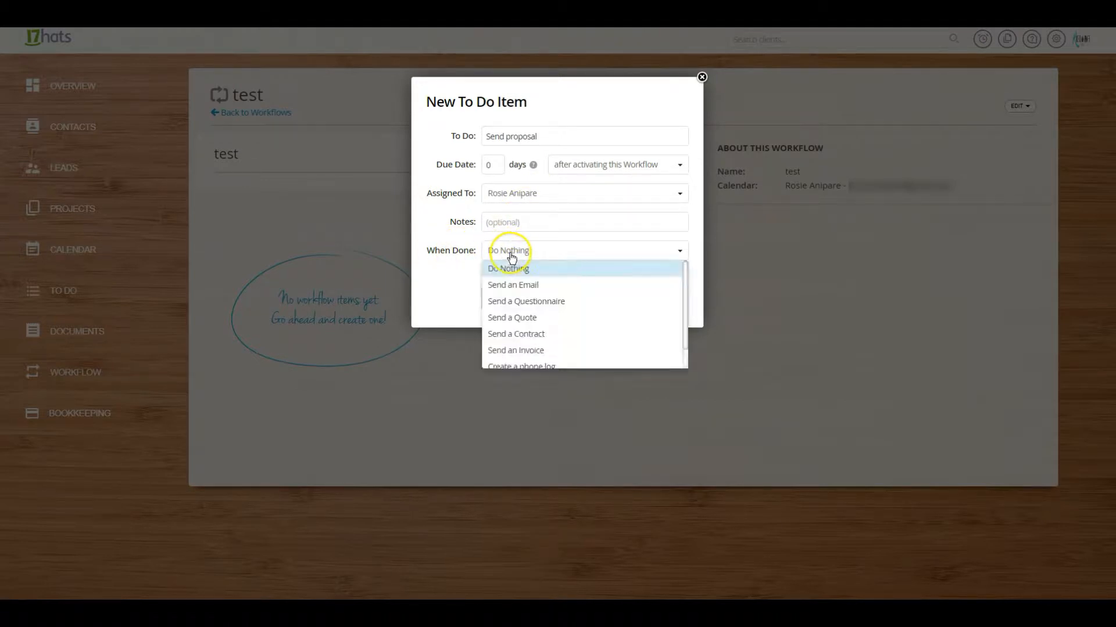
scroll(511, 317, down, 1)
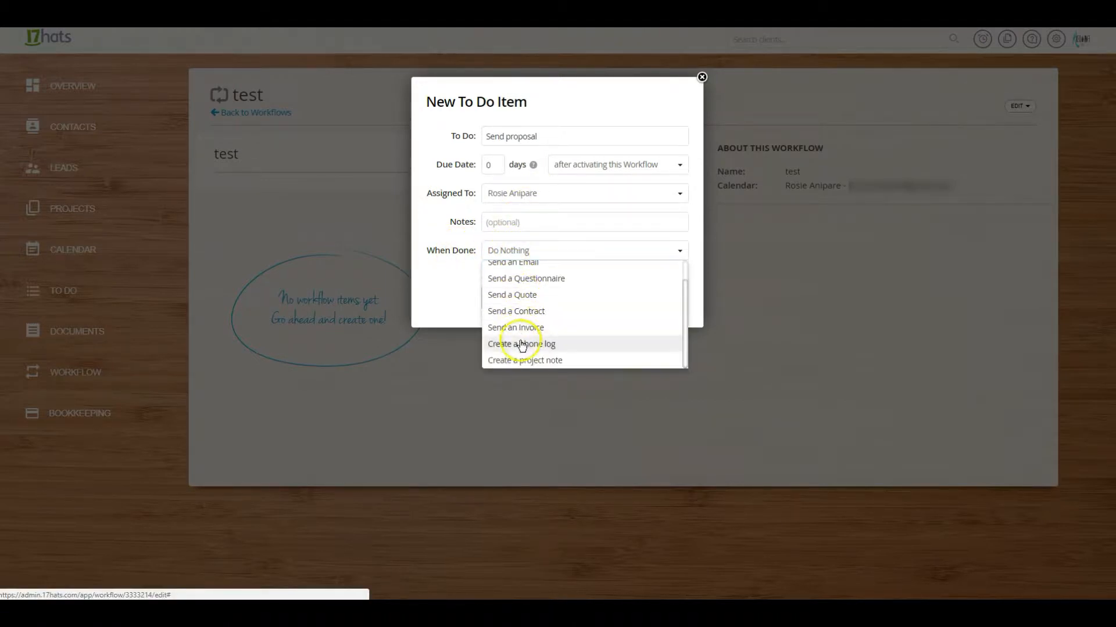
scroll(529, 279, up, 1)
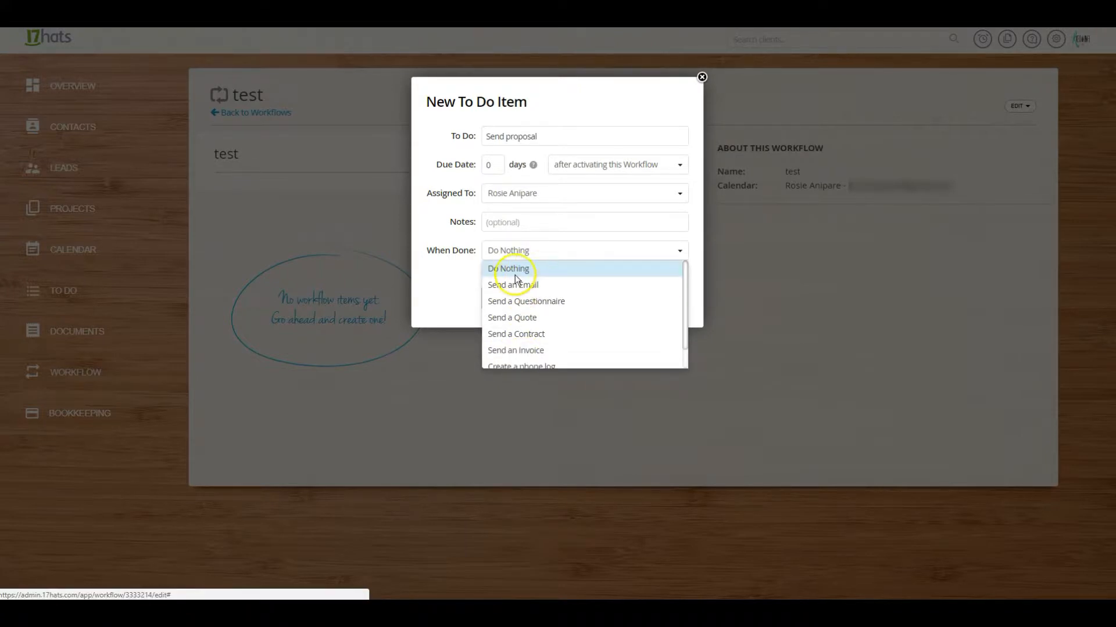
click(530, 269)
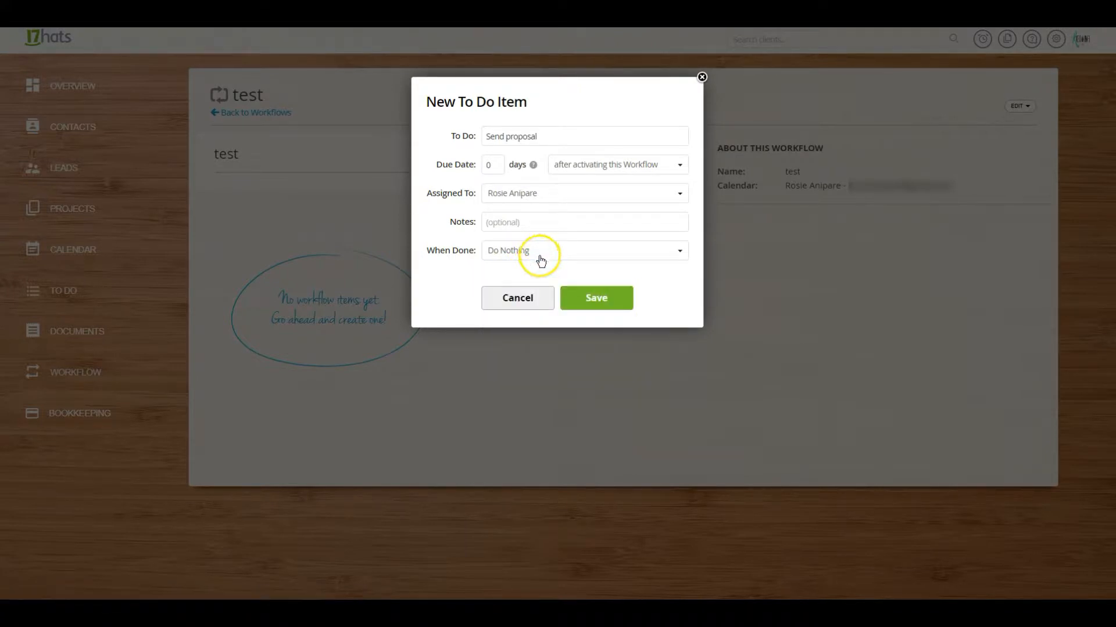
click(588, 299)
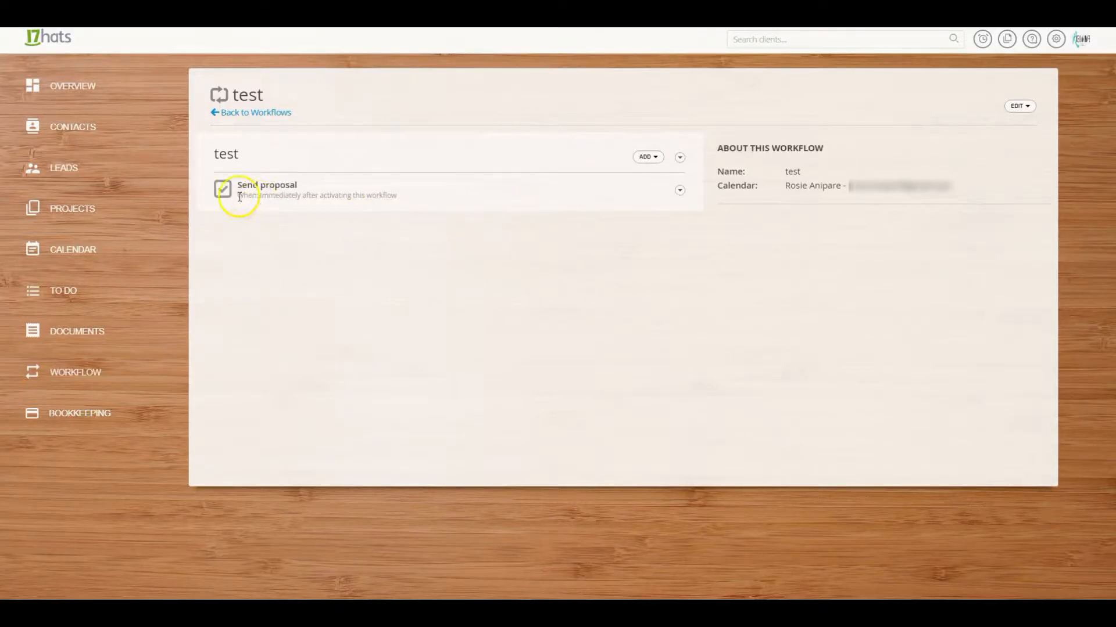
Add a pause item named "Wait for accepted proposal" to the workflow and save it
click(648, 162)
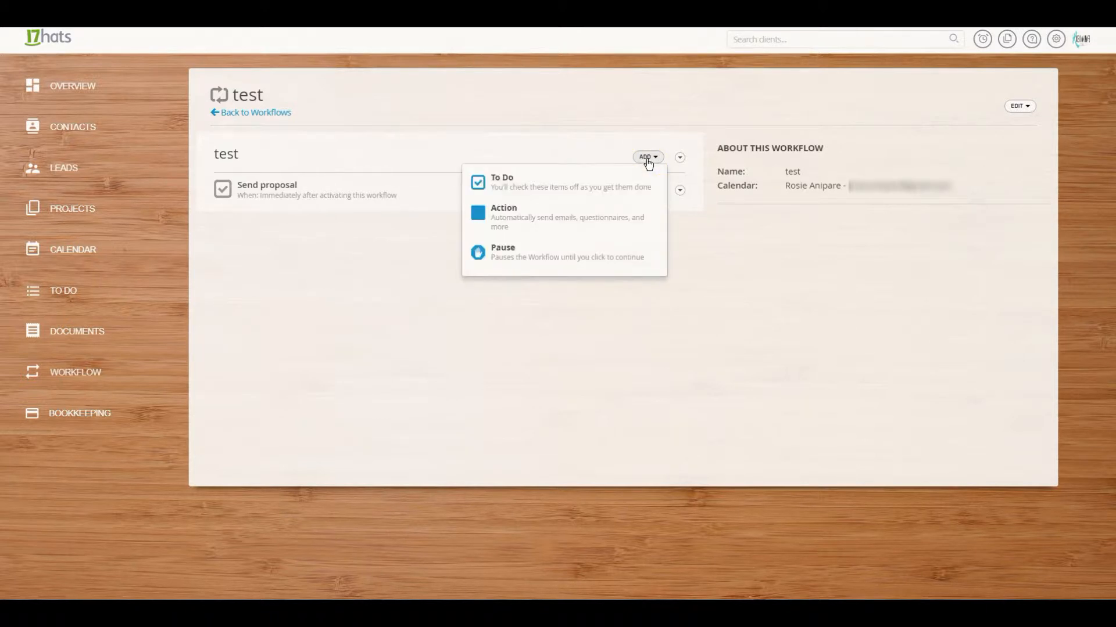
click(506, 255)
click(502, 140)
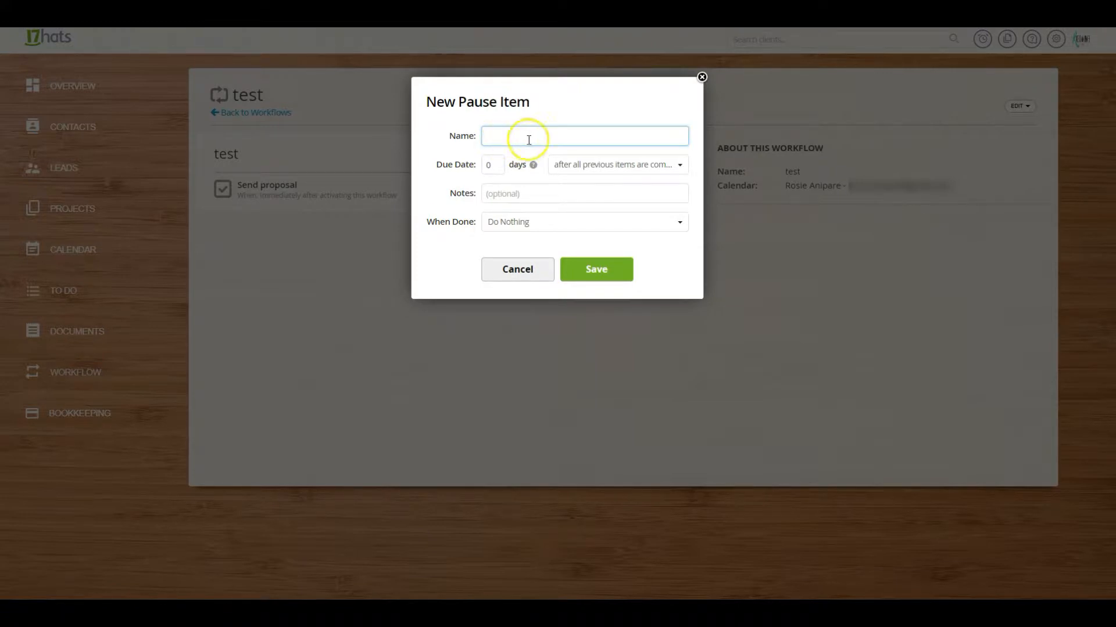
text(Wait for accepted proposal)
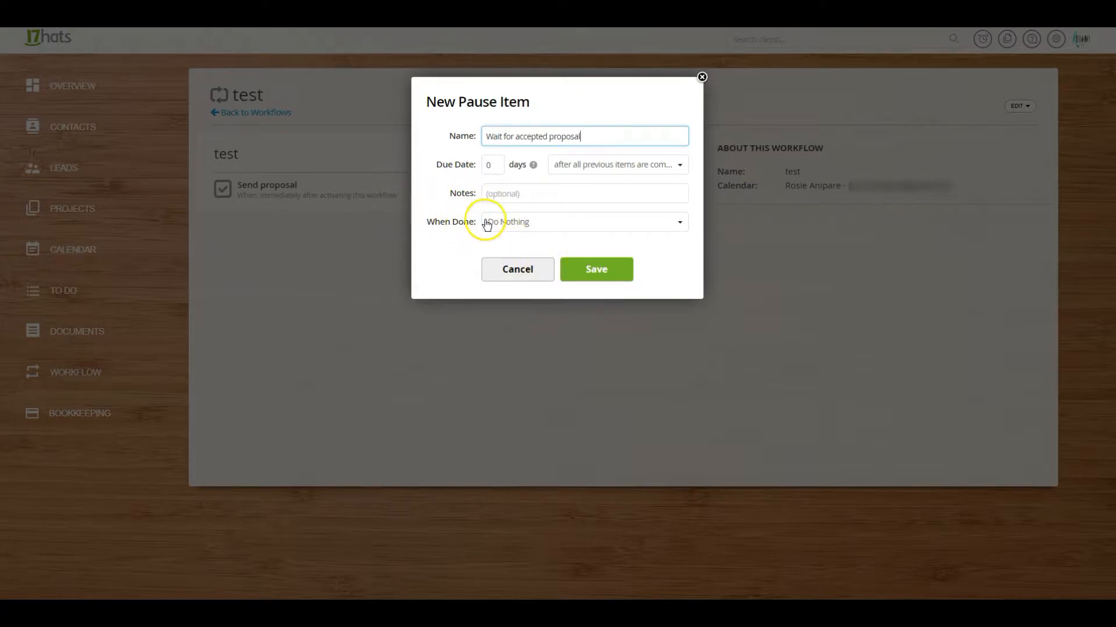
click(593, 267)
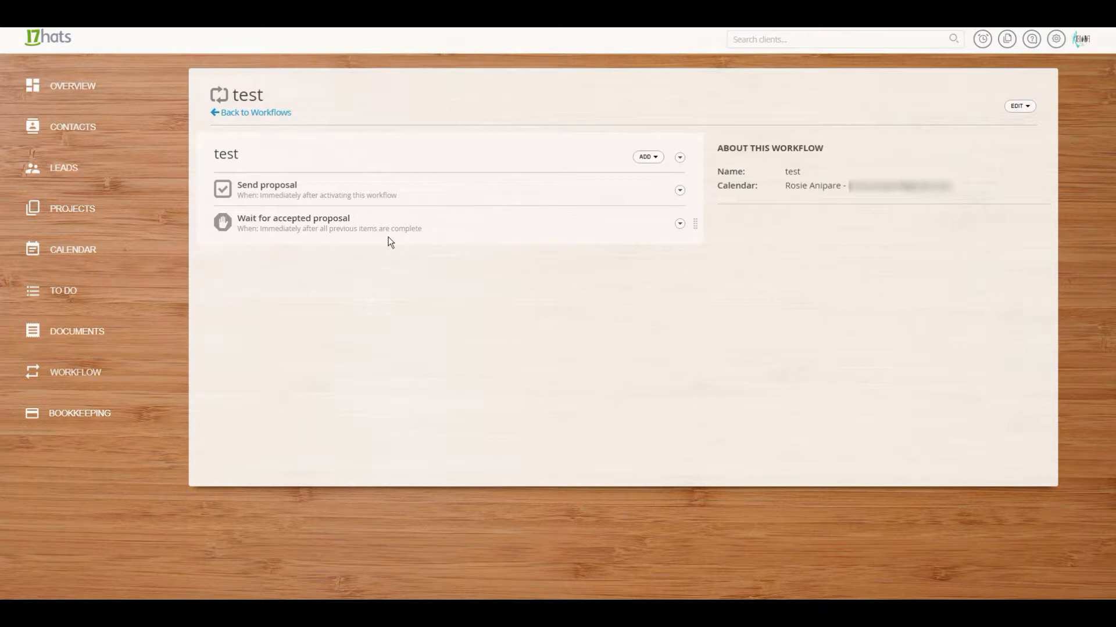
Start an action item that sends a contract using the Systems & Automation Consulting Agreement template
click(648, 160)
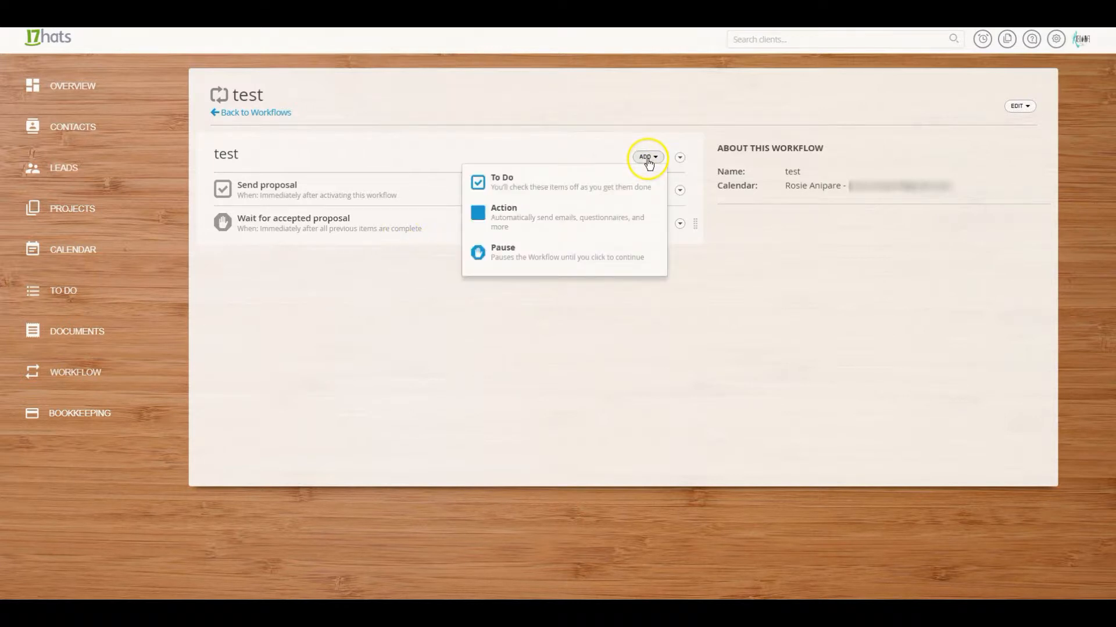
click(539, 223)
click(540, 137)
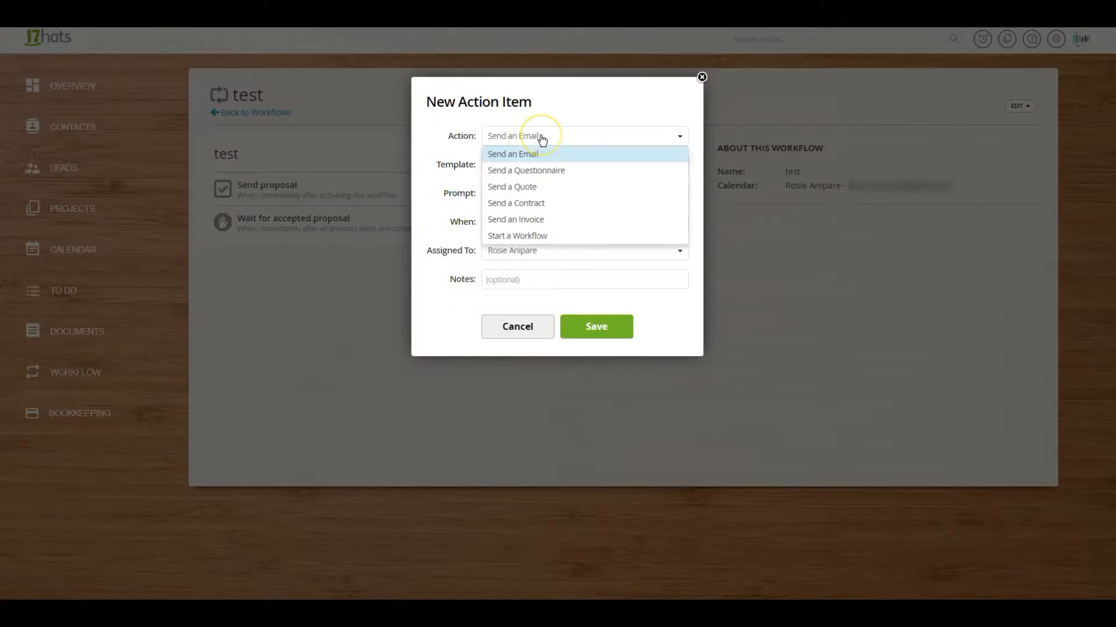
click(524, 203)
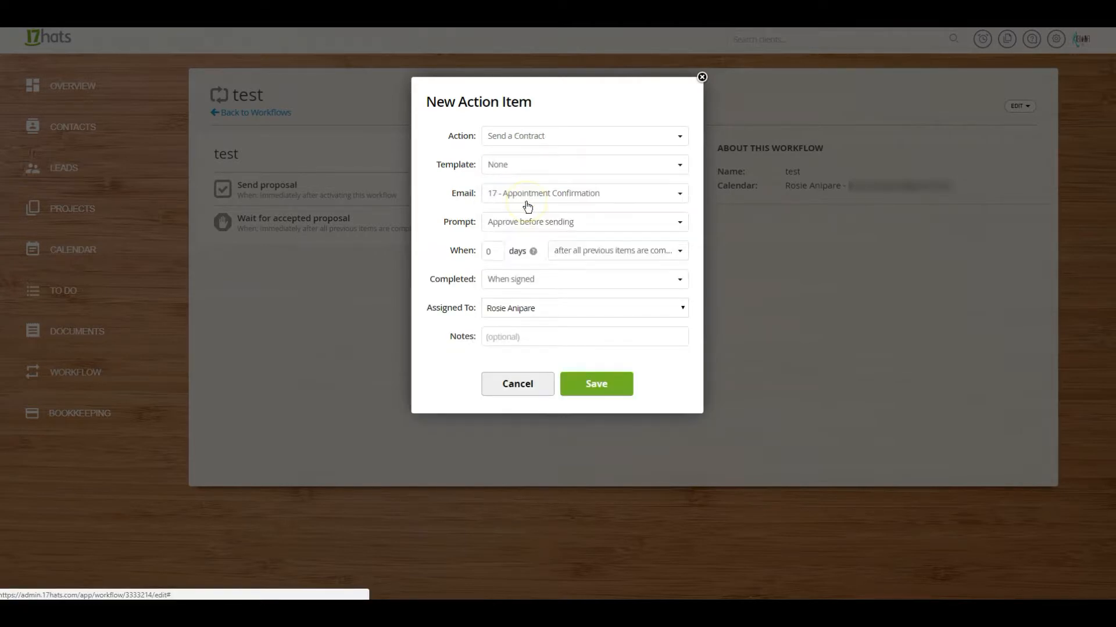
click(527, 168)
click(541, 269)
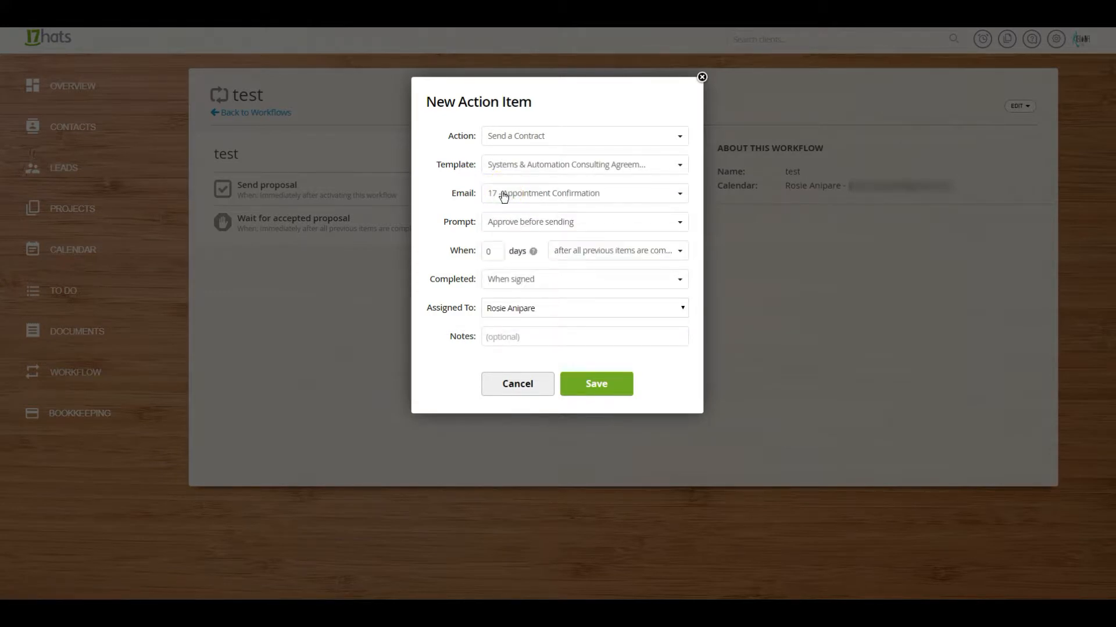
Choose "Send agreement" as the e-mail template for the contract action
click(504, 197)
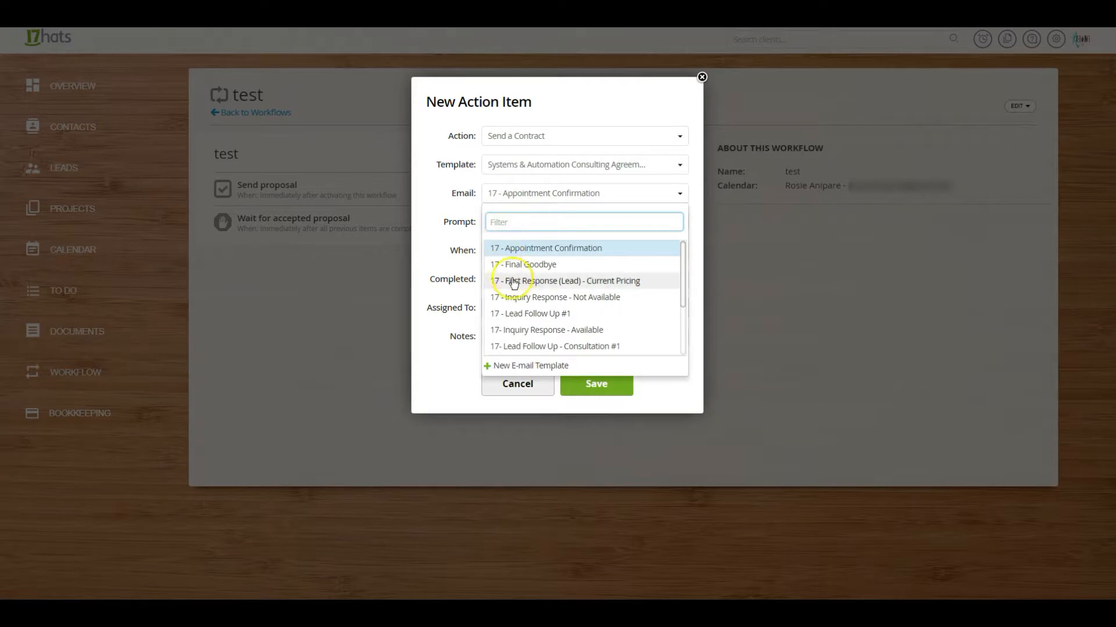
scroll(522, 300, down, 2)
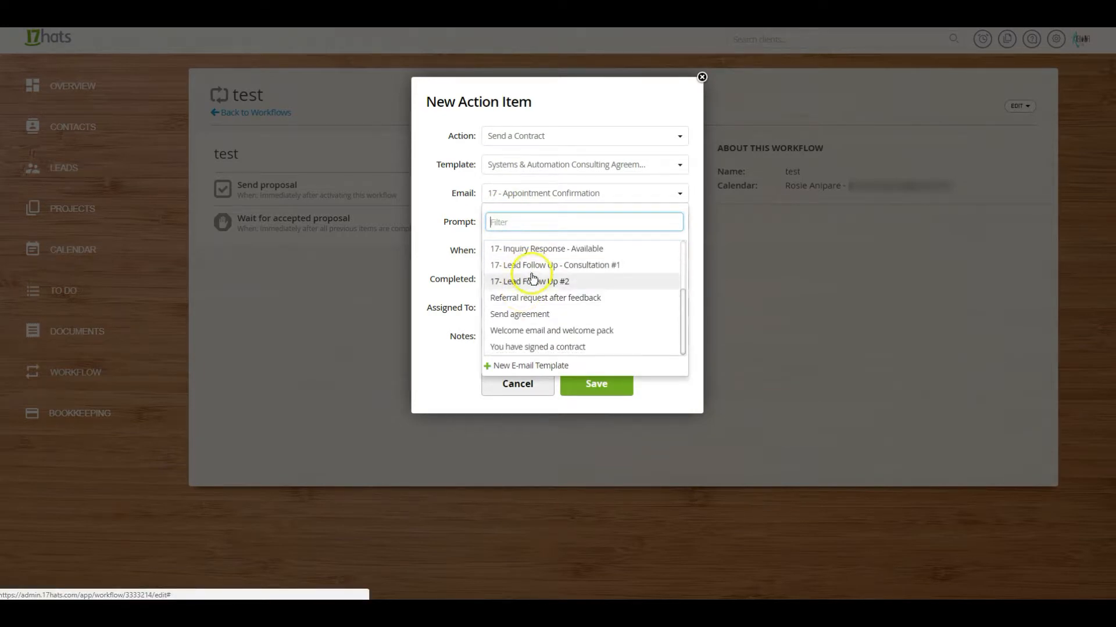
scroll(527, 313, down, 1)
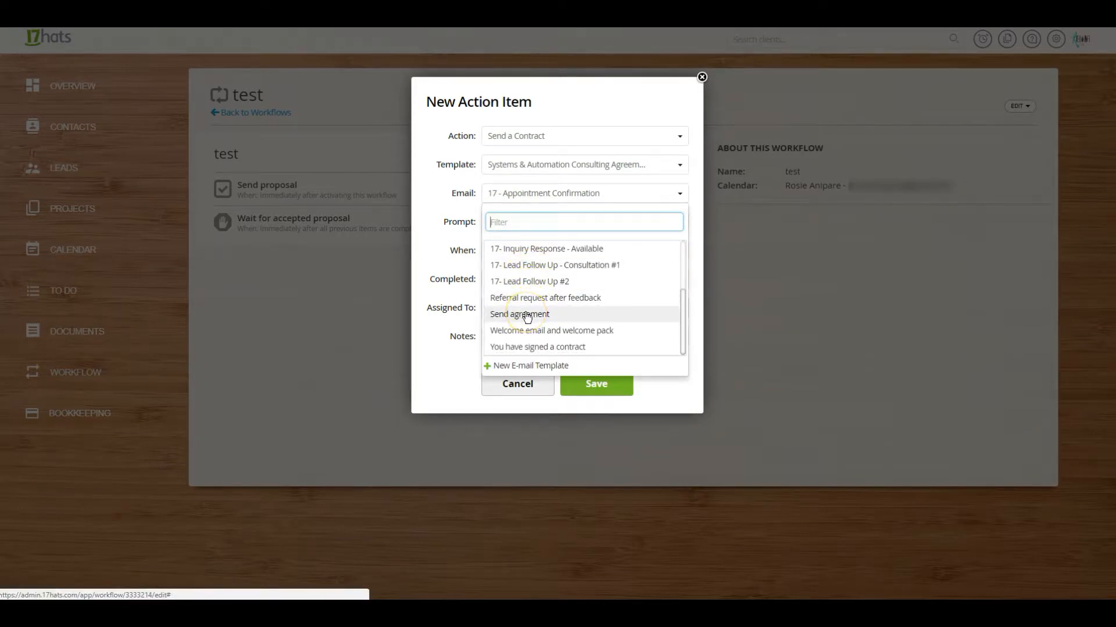
click(527, 314)
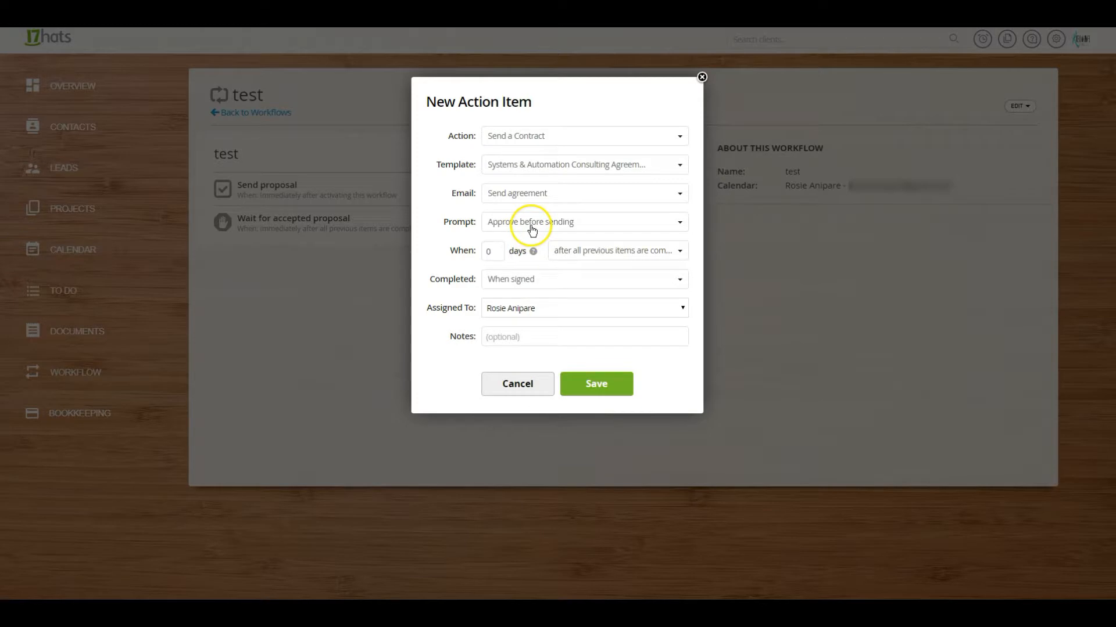
Set the contract action to Approve before sending, keep it completed when signed, and save it
click(580, 226)
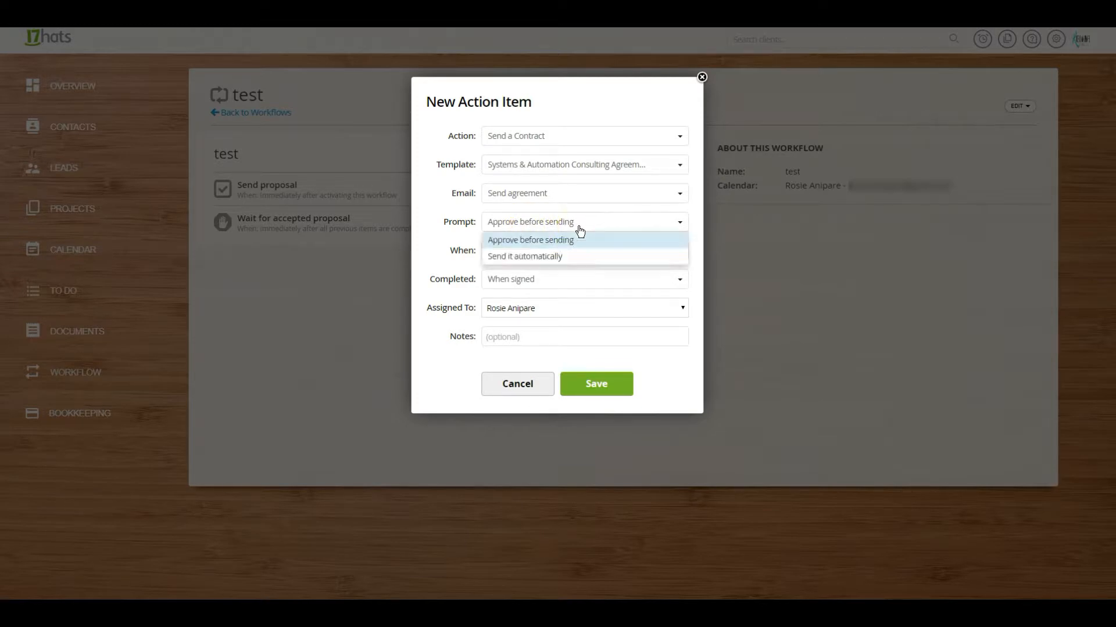
click(579, 239)
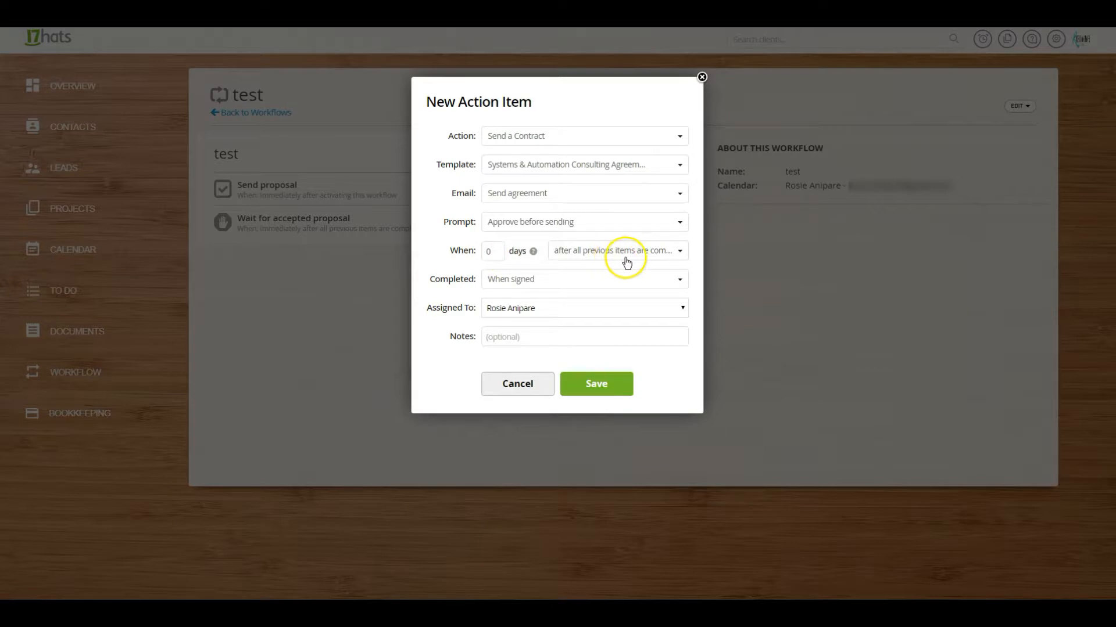
click(500, 284)
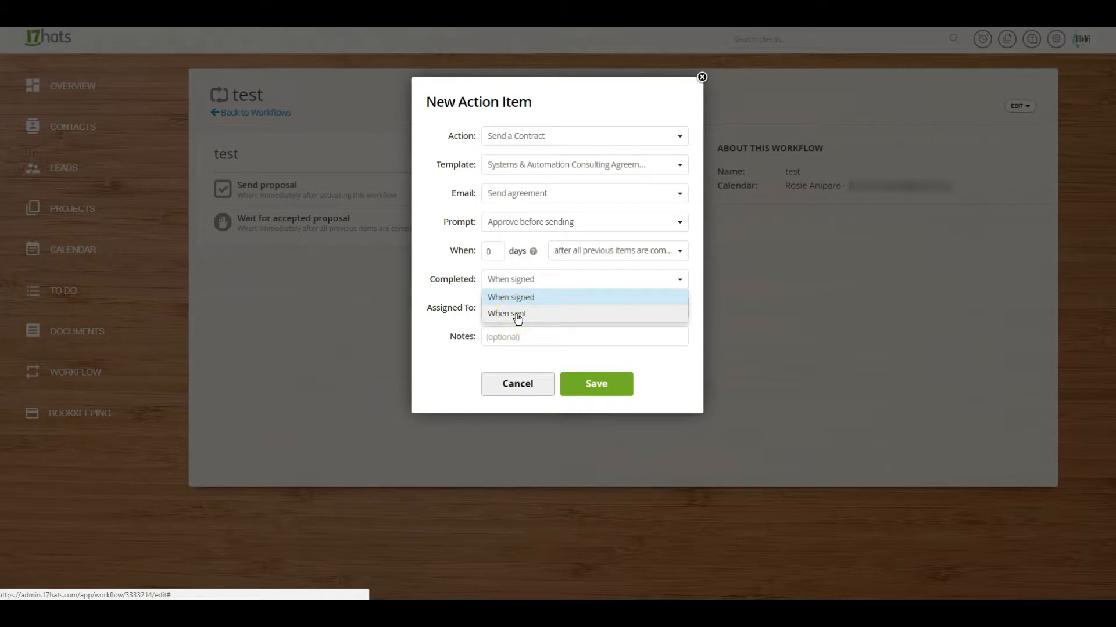
click(527, 281)
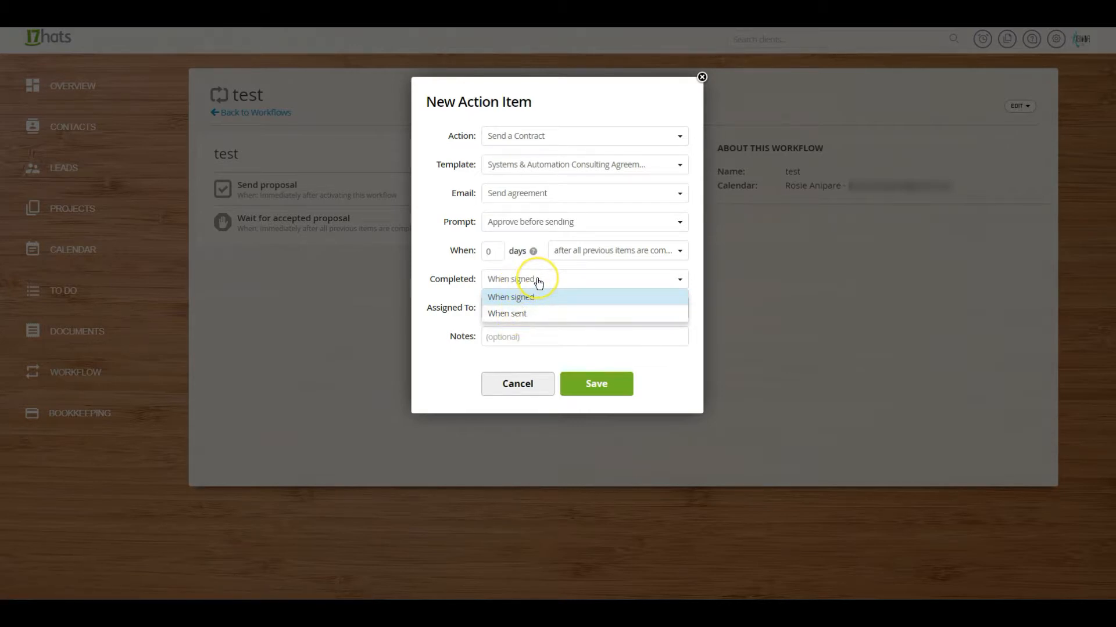
click(595, 385)
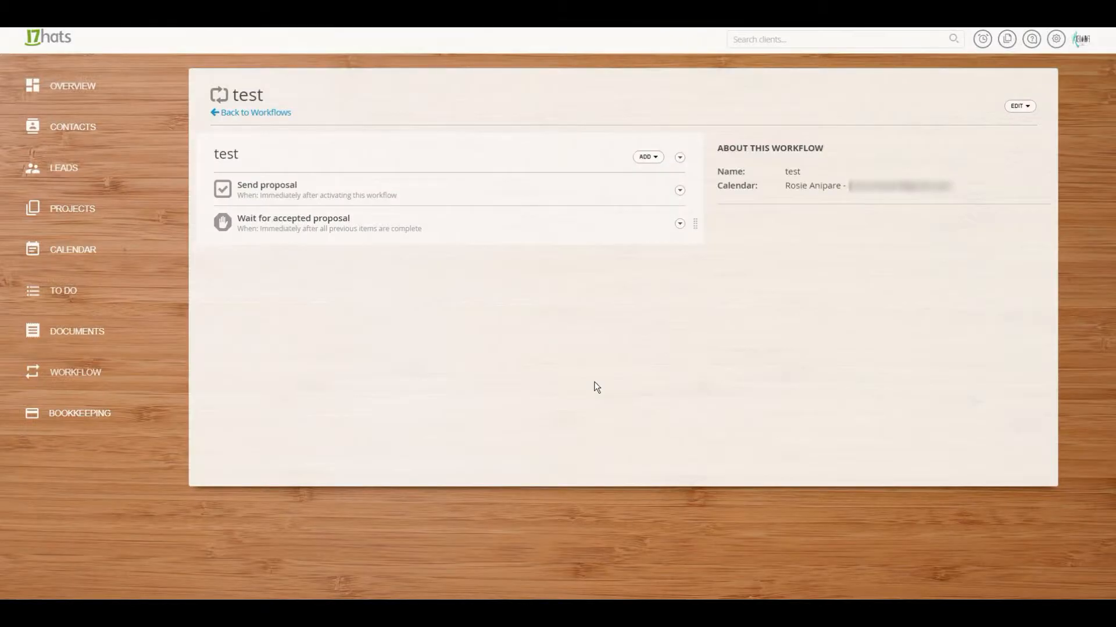
Start another action item that sends an invoice using the Silver Package template
click(645, 158)
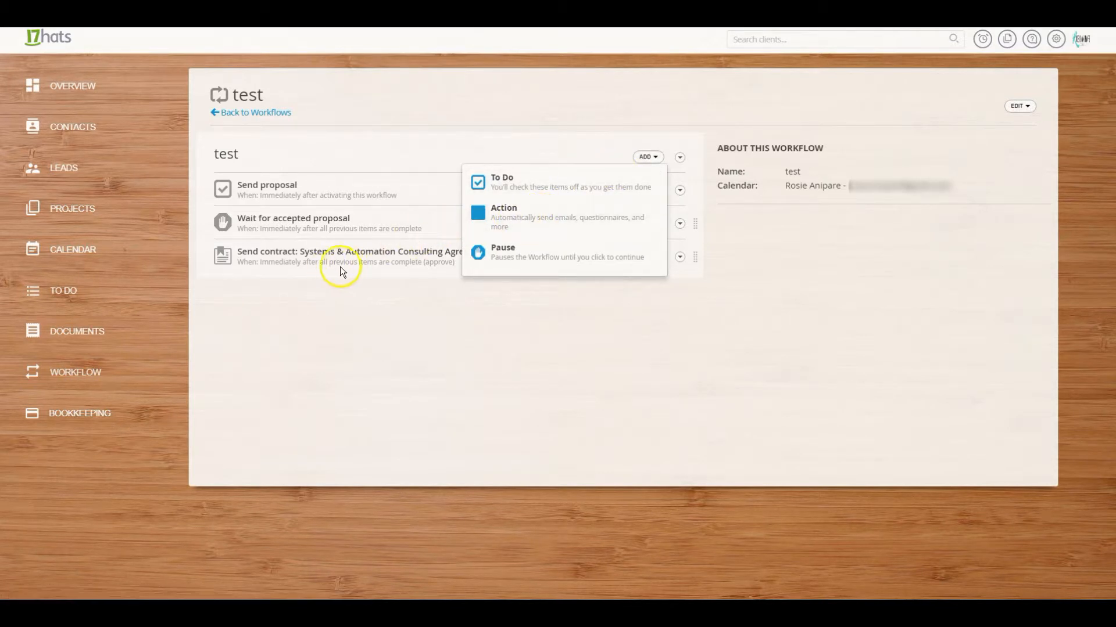
click(526, 218)
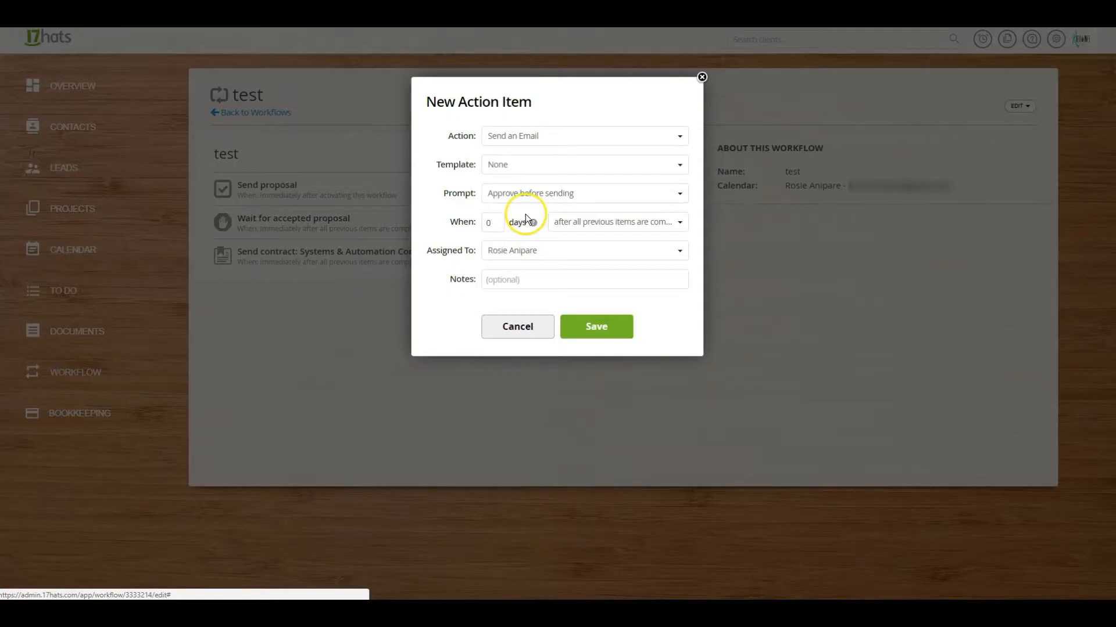
click(528, 137)
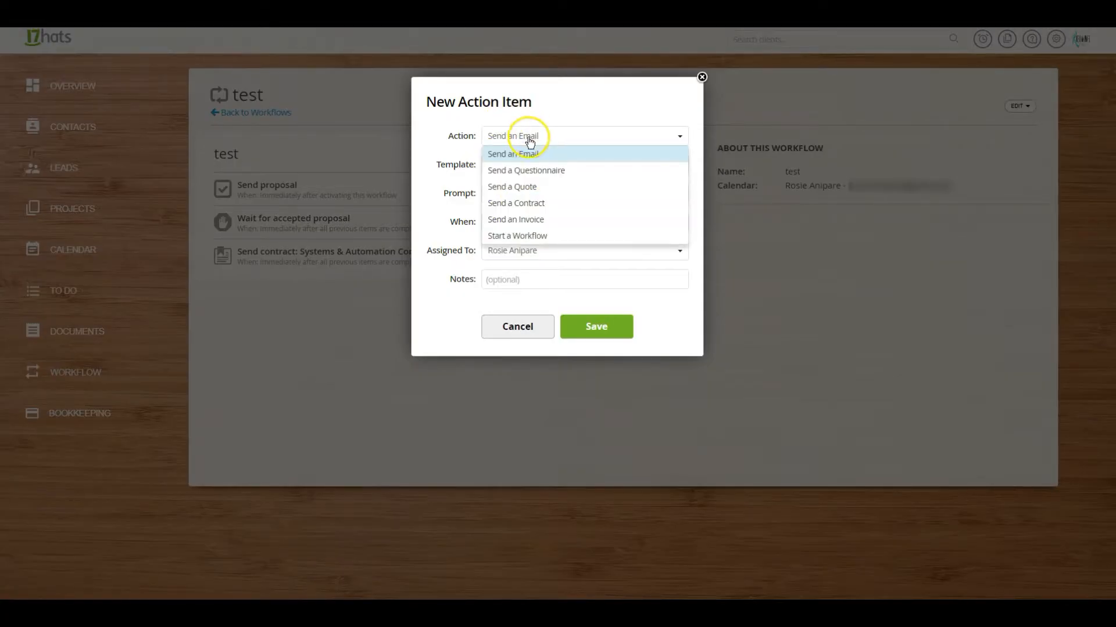
click(527, 220)
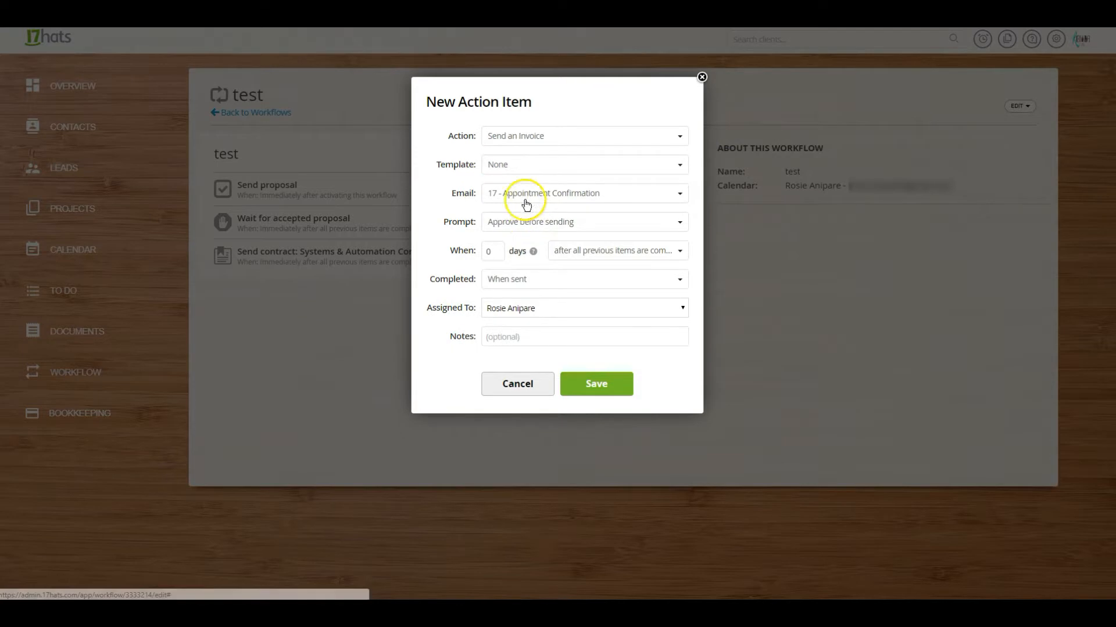
click(504, 168)
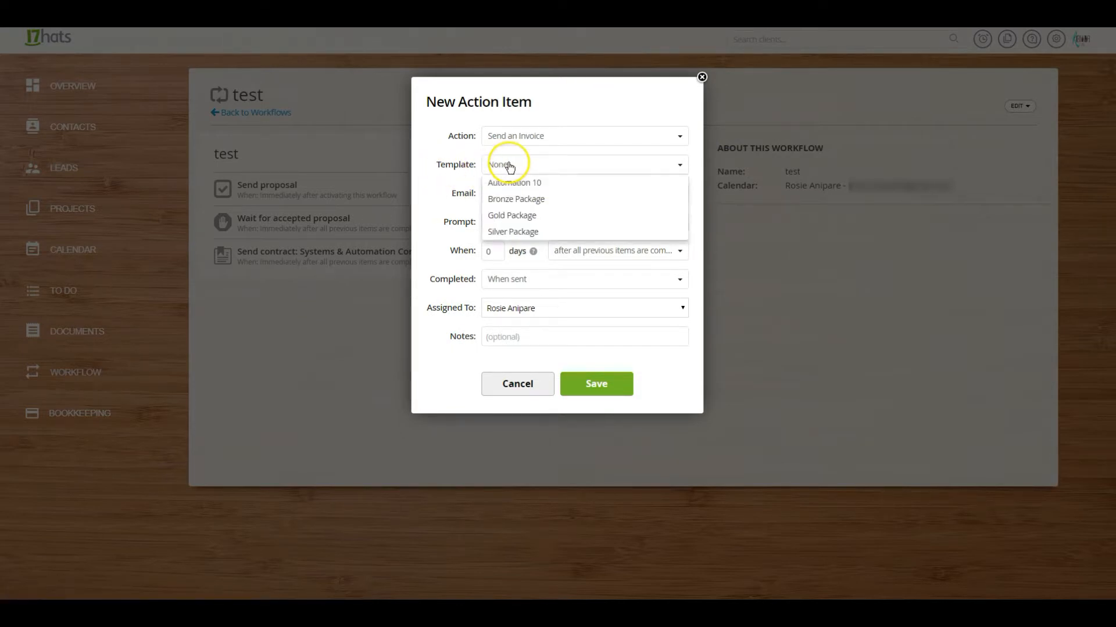
click(506, 232)
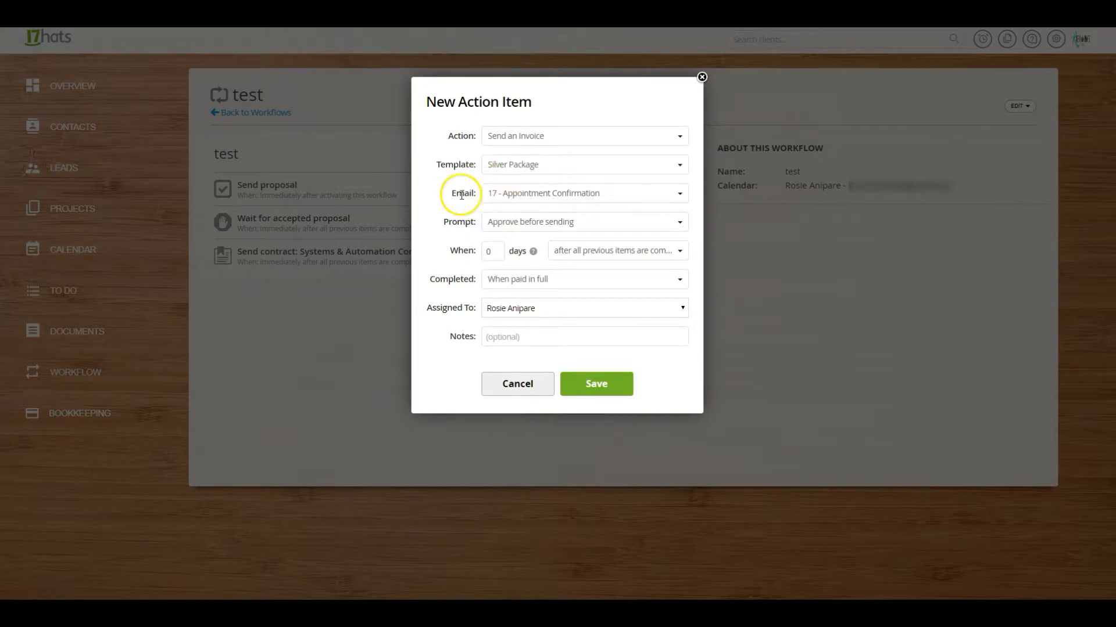
Choose "You have received an invoice" as the invoice action's e-mail template, set it completed when sent, and save it
click(510, 199)
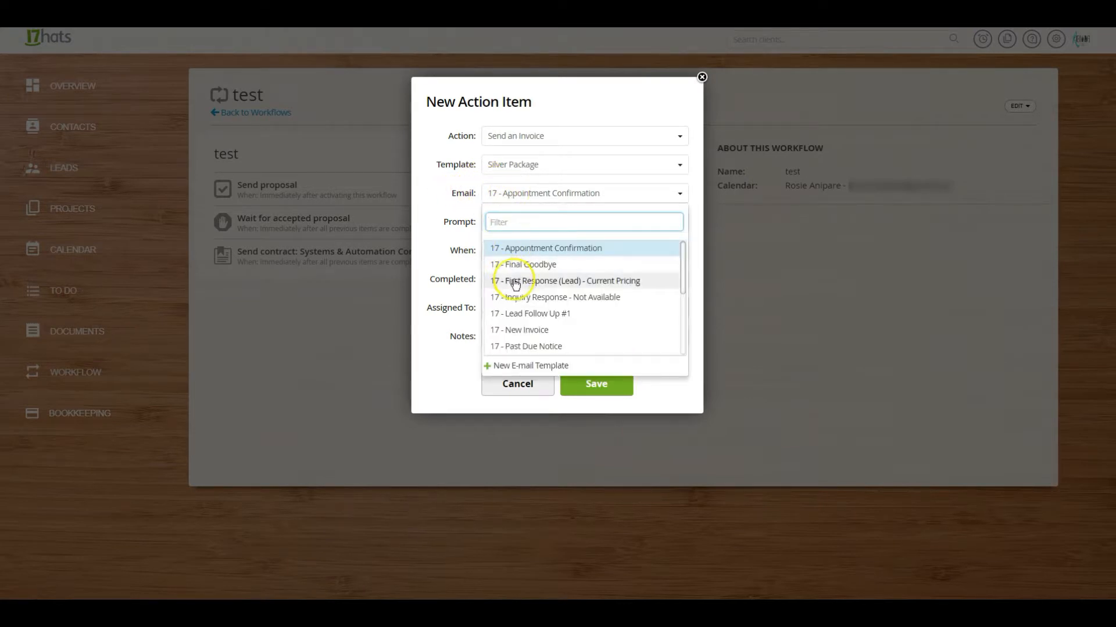
scroll(558, 300, down, 3)
scroll(558, 300, down, 1)
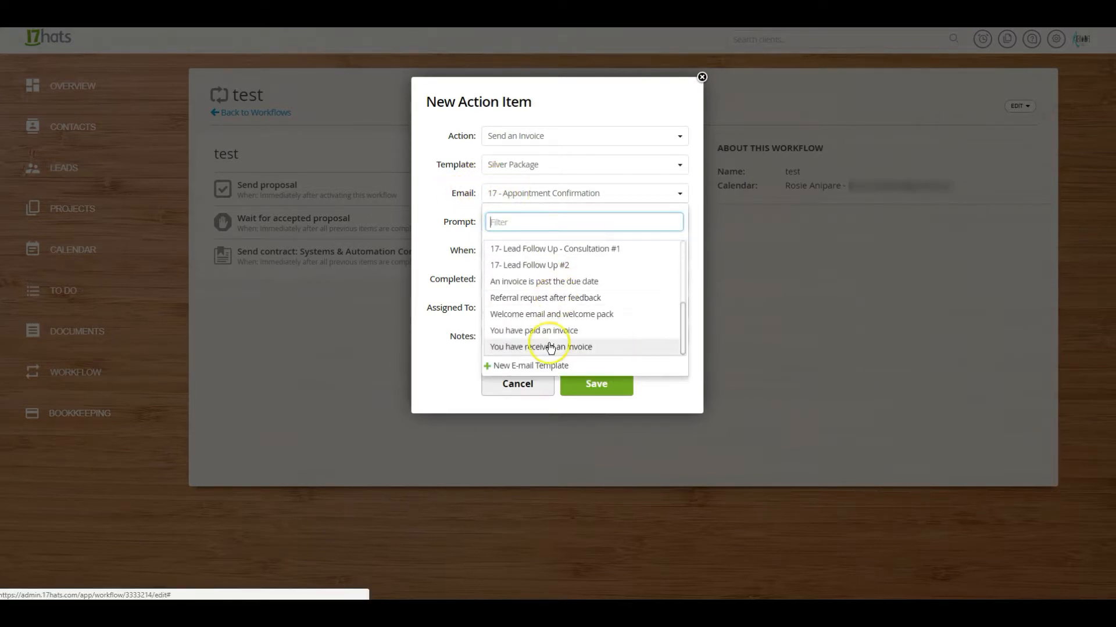
click(551, 347)
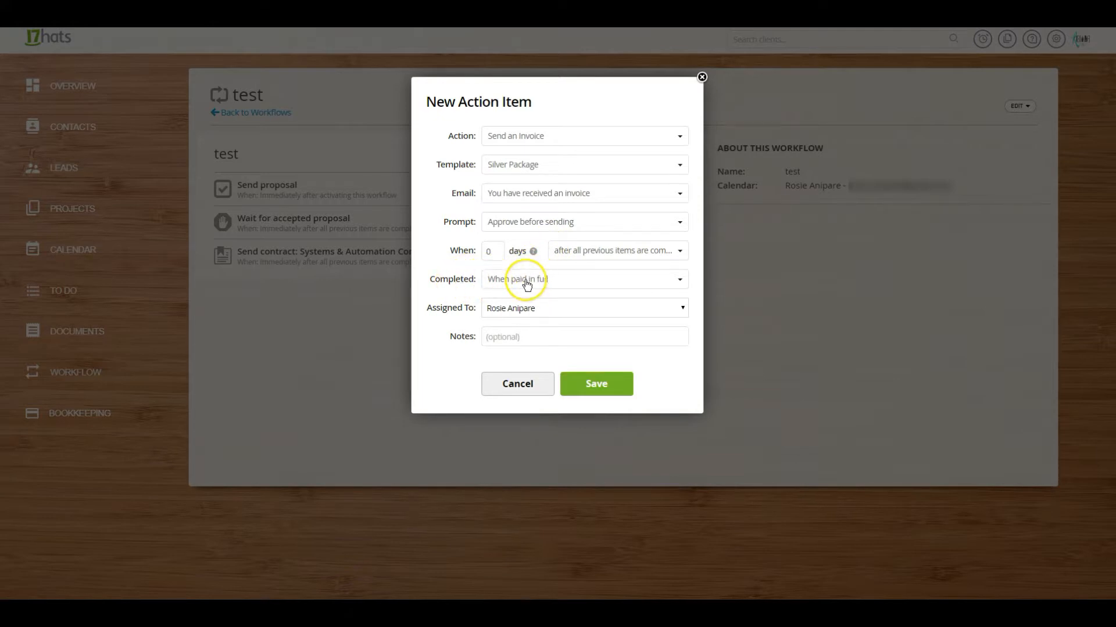
click(572, 282)
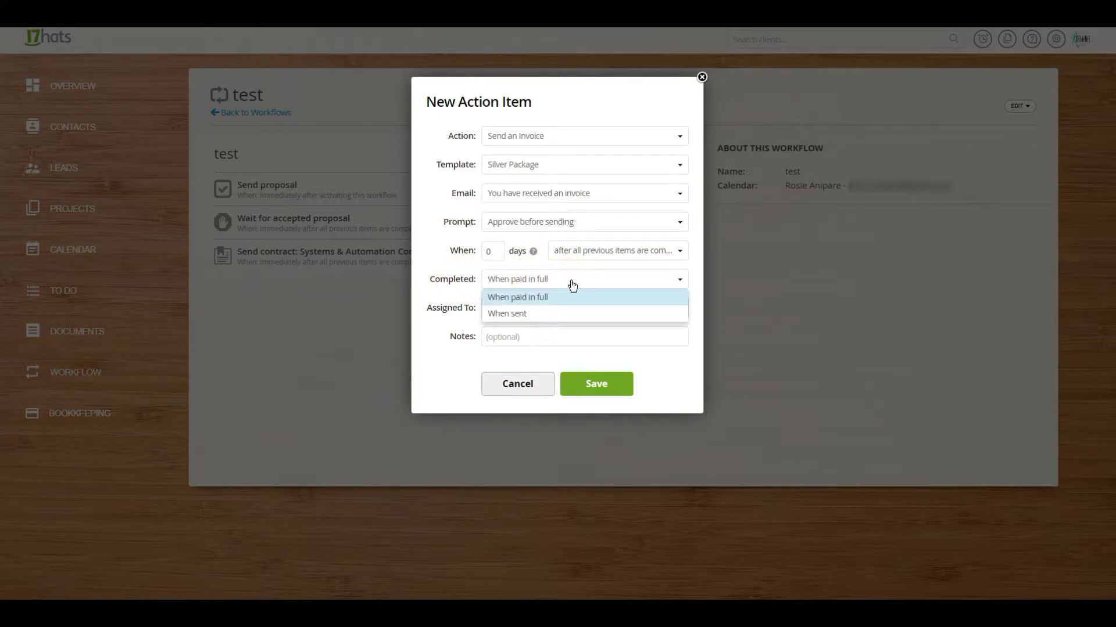
click(539, 314)
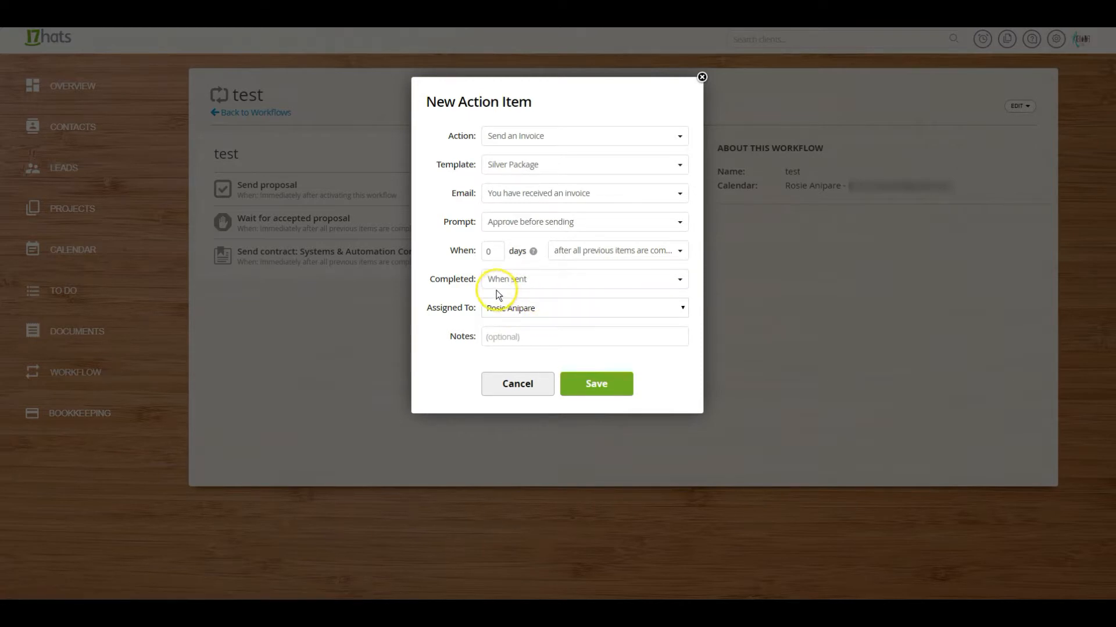
click(597, 384)
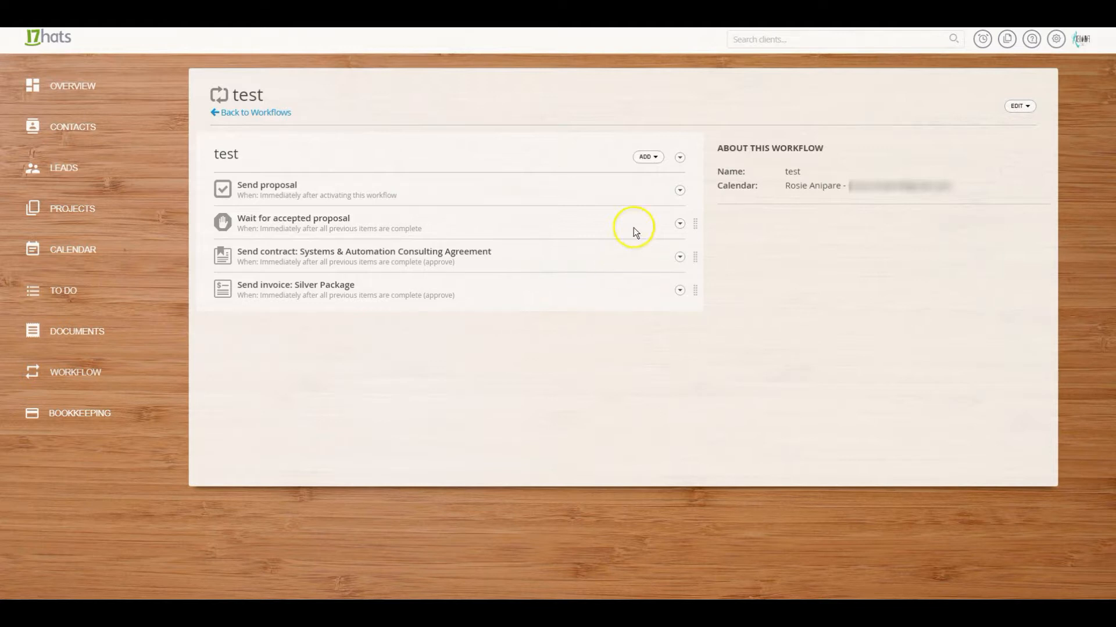
Start another action item that sends an e-mail using the "Welcome email and welcome pack" template
click(647, 160)
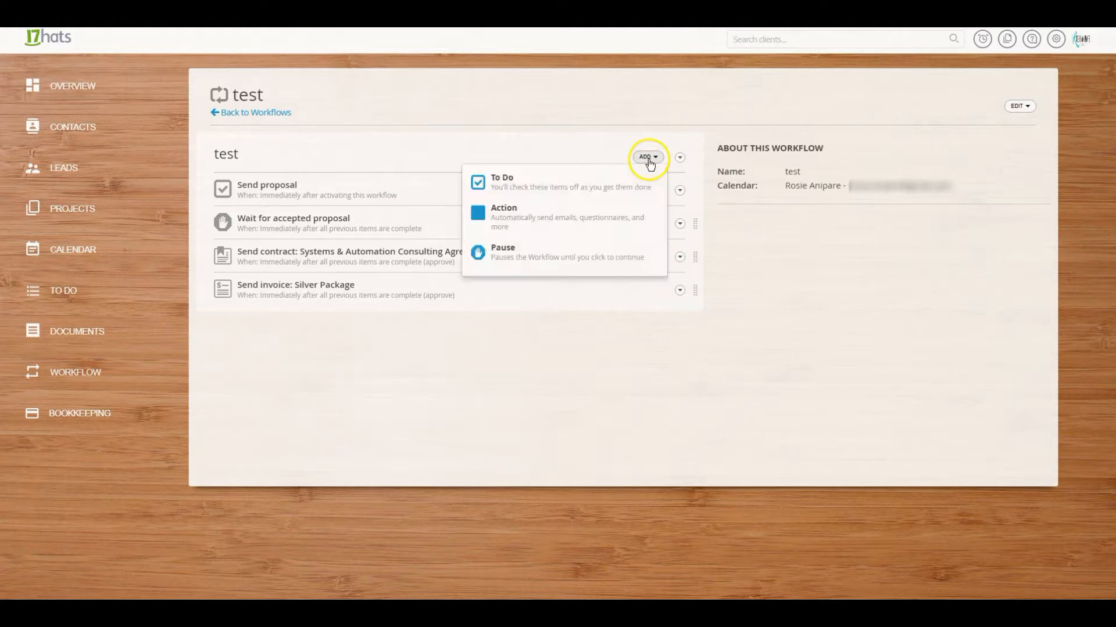
click(578, 208)
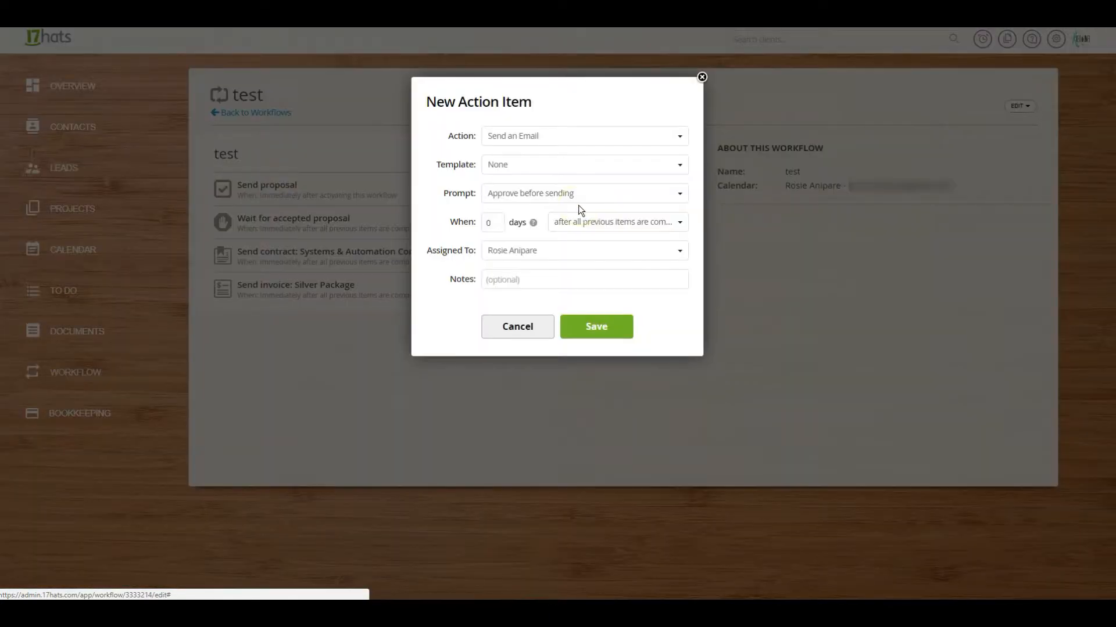
click(546, 137)
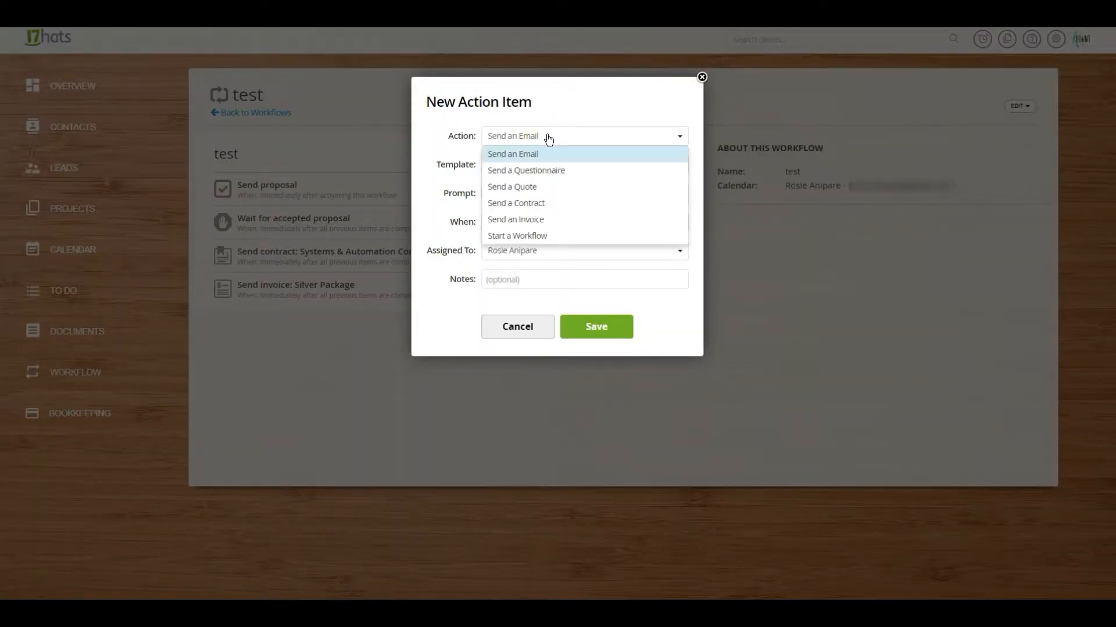
click(548, 139)
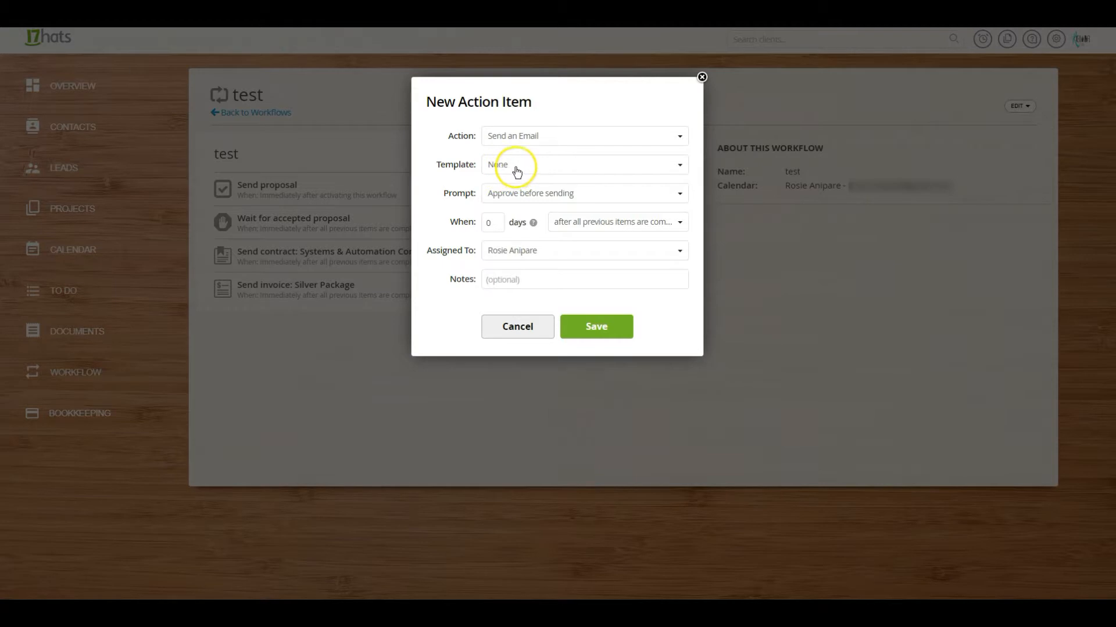
click(521, 168)
scroll(554, 278, down, 1)
scroll(555, 278, down, 1)
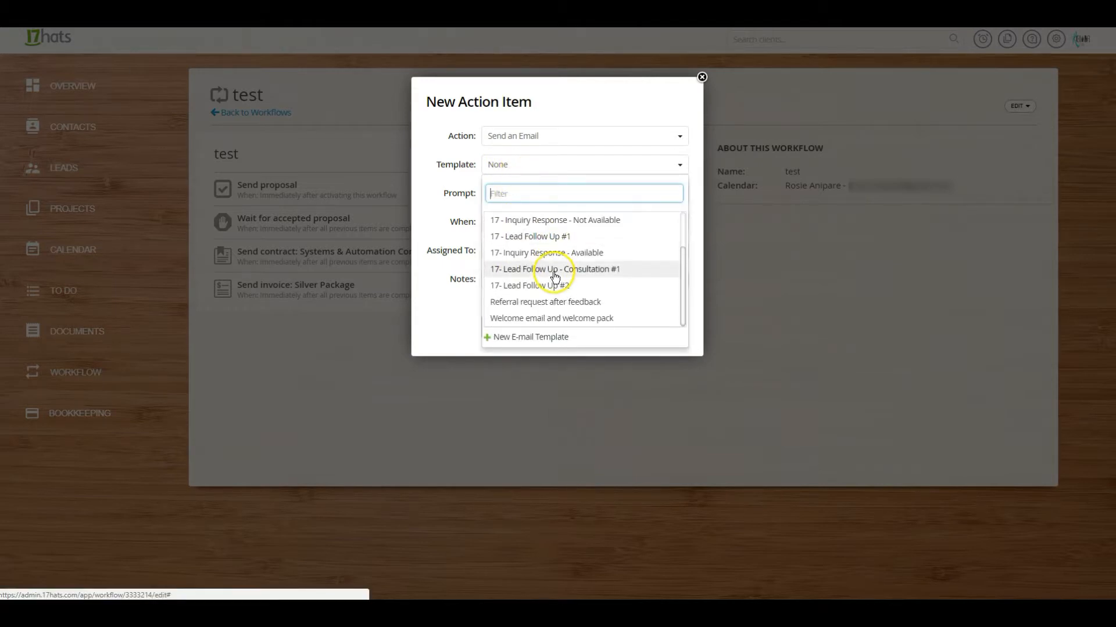
click(552, 319)
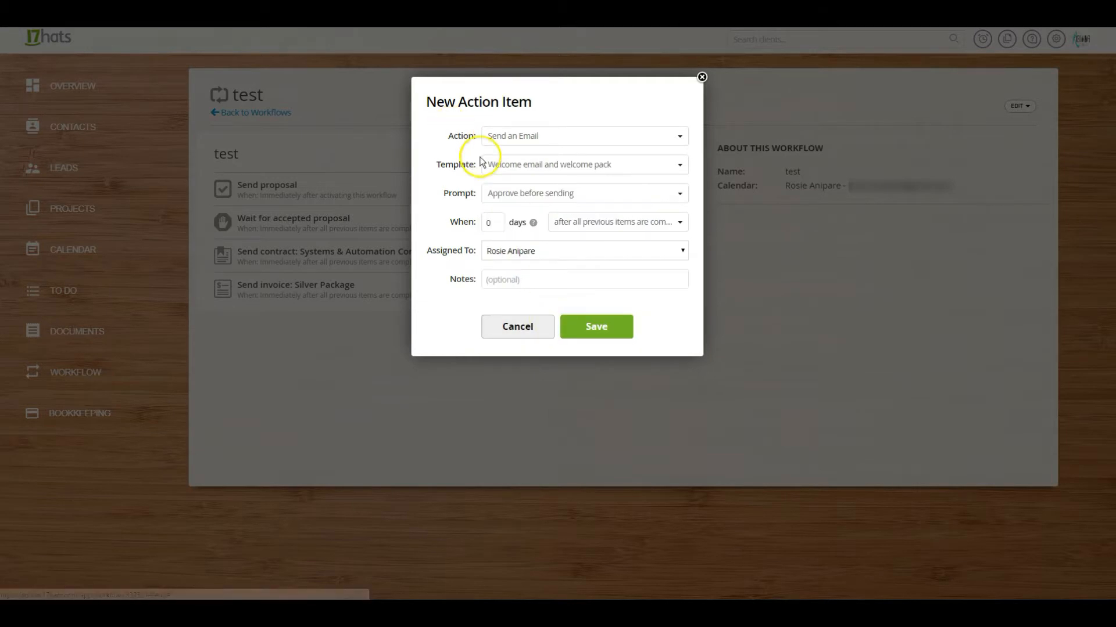
Set the welcome e-mail to send automatically 1 day after all previous items are complete, and save it
click(499, 196)
click(507, 228)
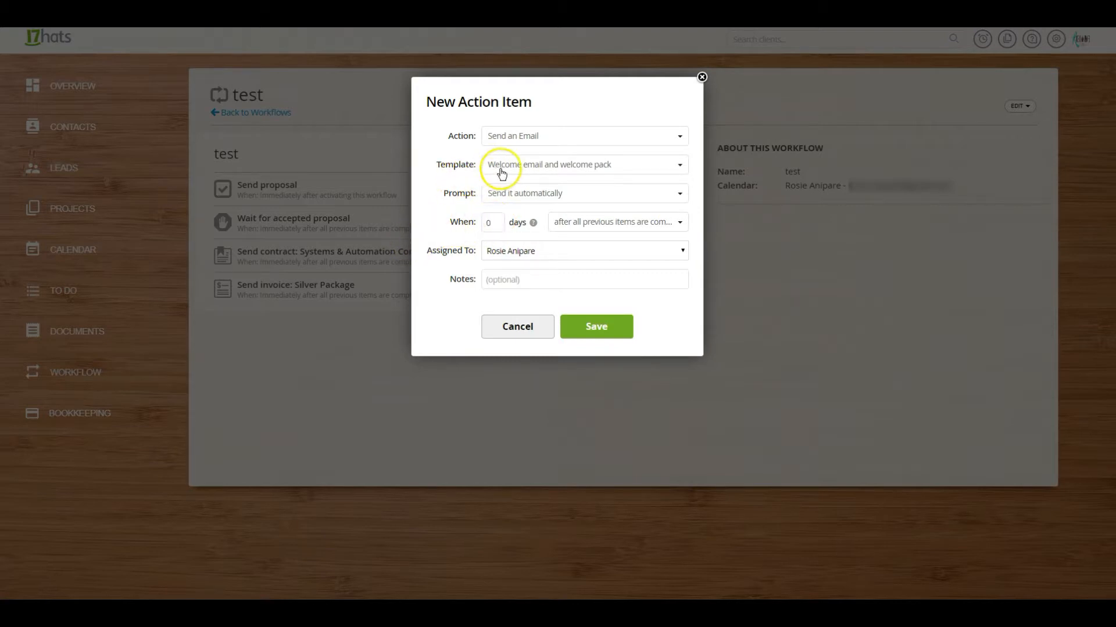
double_click(490, 222)
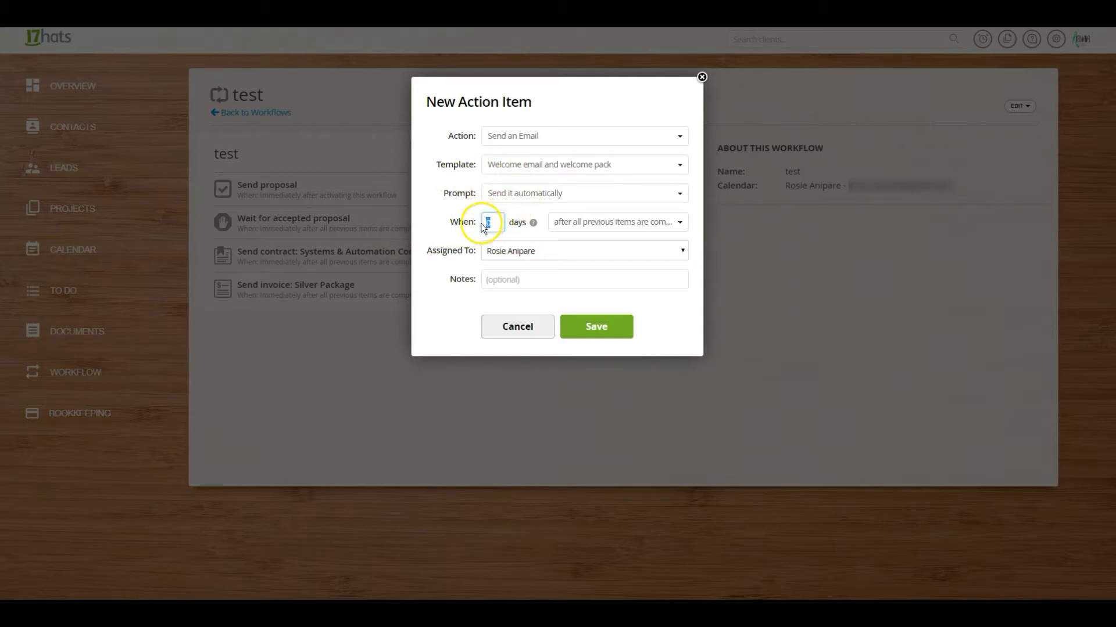
text(1)
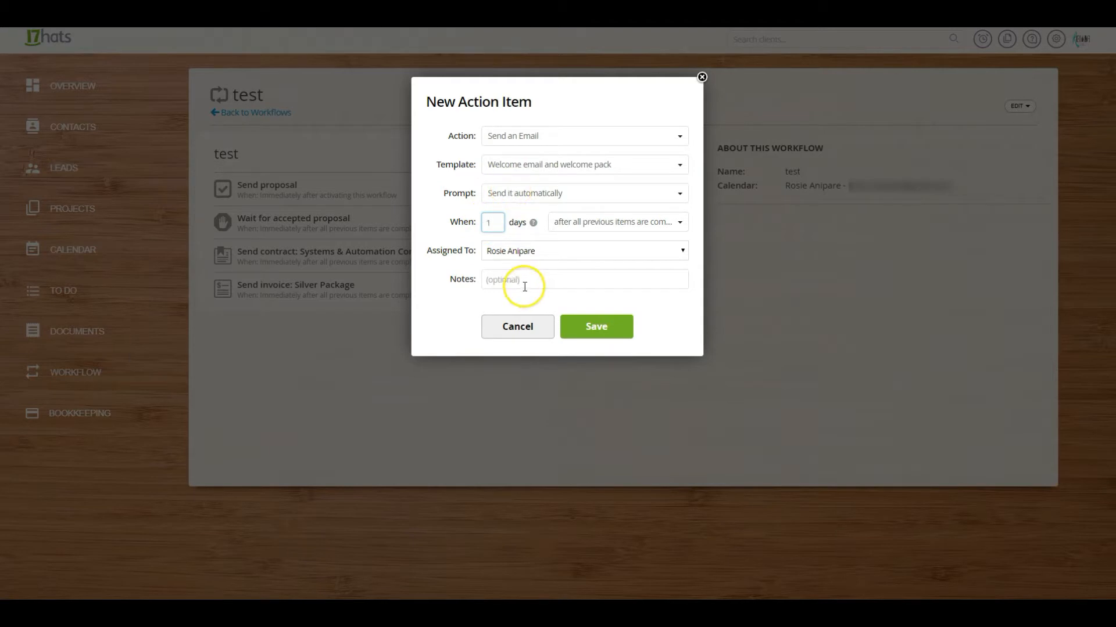
click(580, 323)
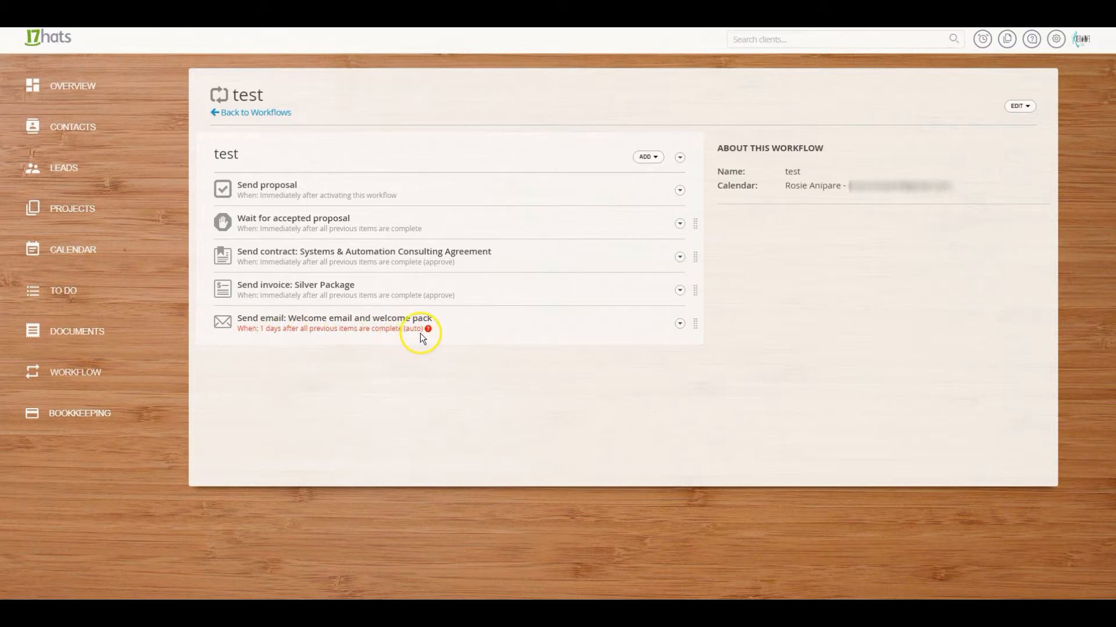
Start another action item that sends a questionnaire using the "Client intake questionnaire" template
click(649, 159)
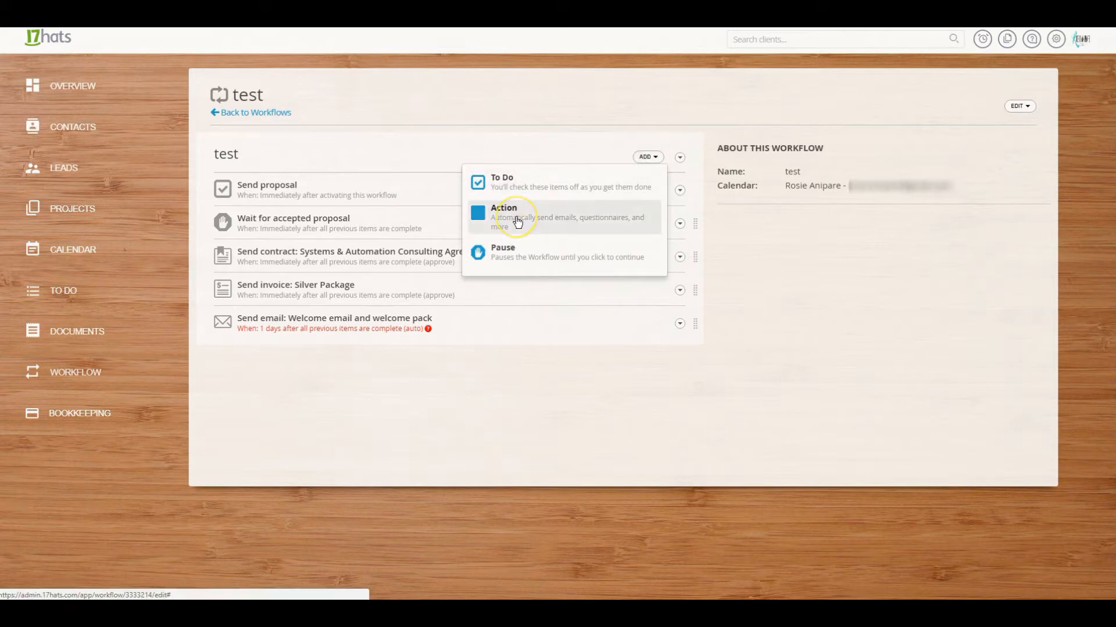
click(516, 220)
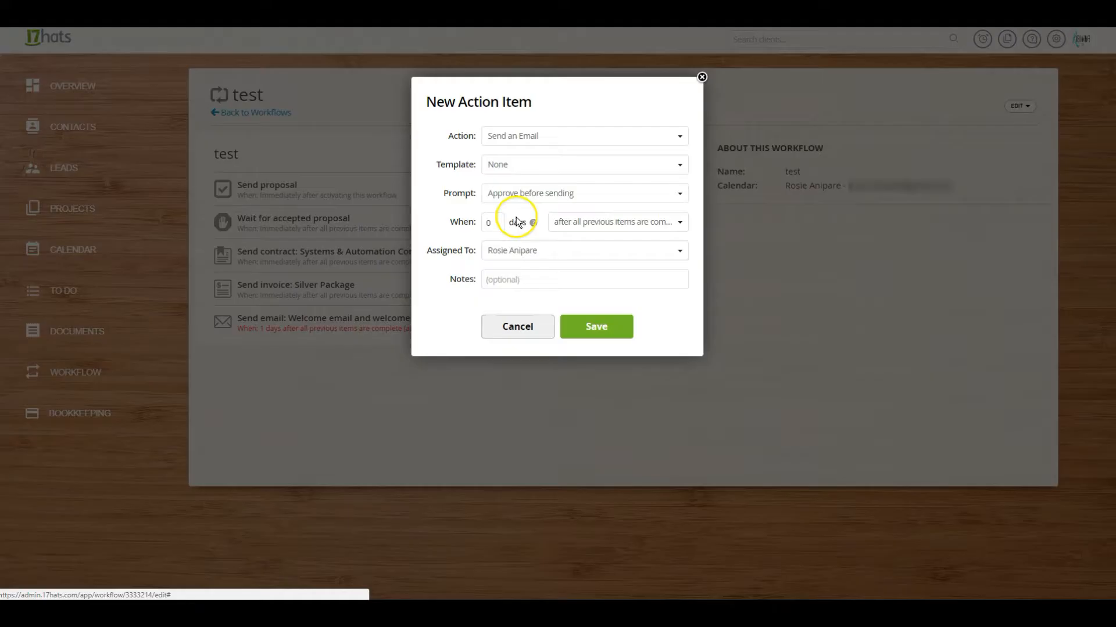
click(528, 138)
click(525, 168)
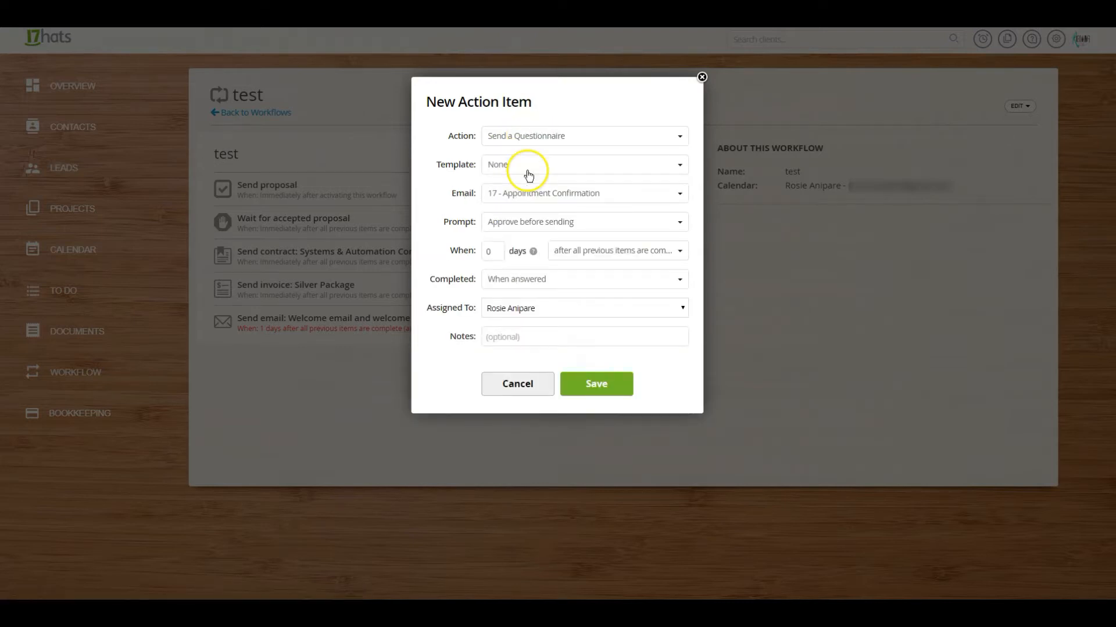
click(517, 166)
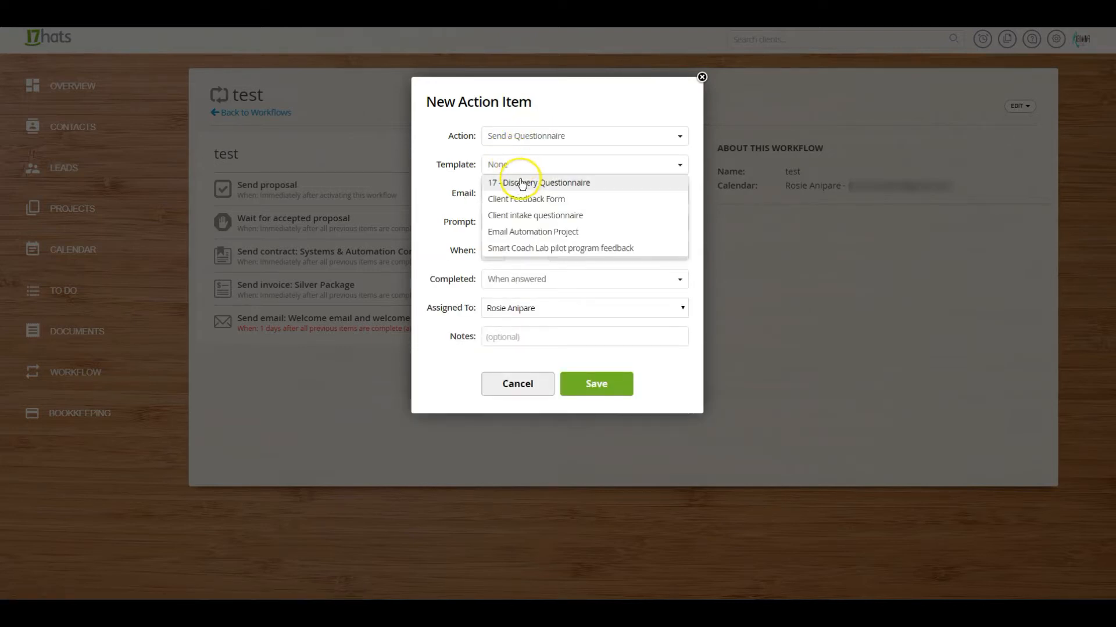
click(506, 216)
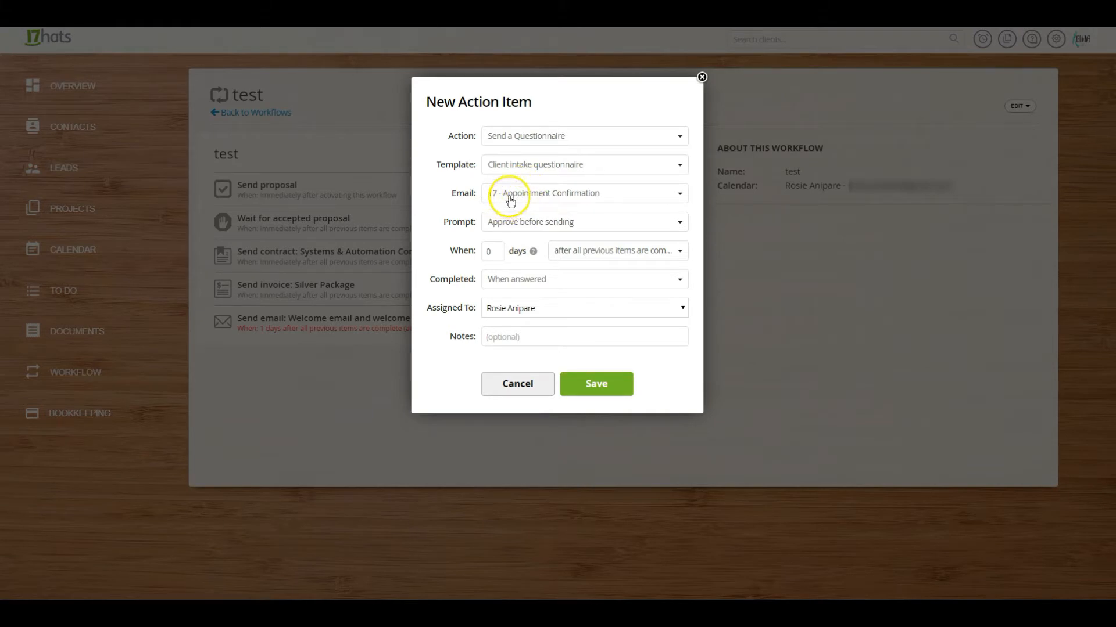
Choose "You have received a questionnaire" as the e-mail template for the questionnaire action
click(509, 198)
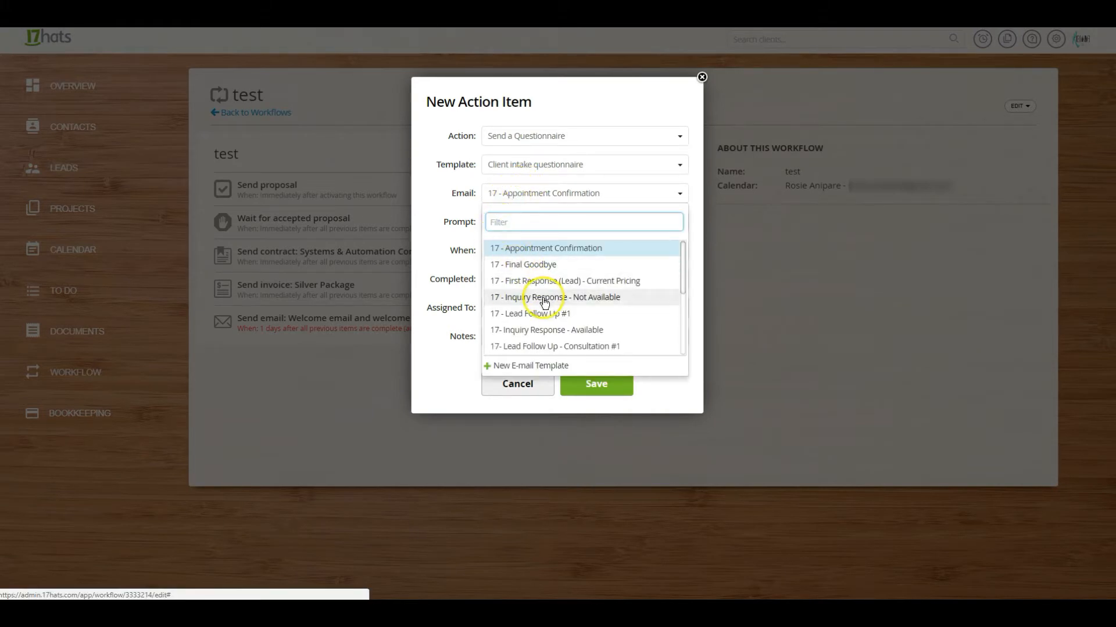
scroll(539, 305, down, 5)
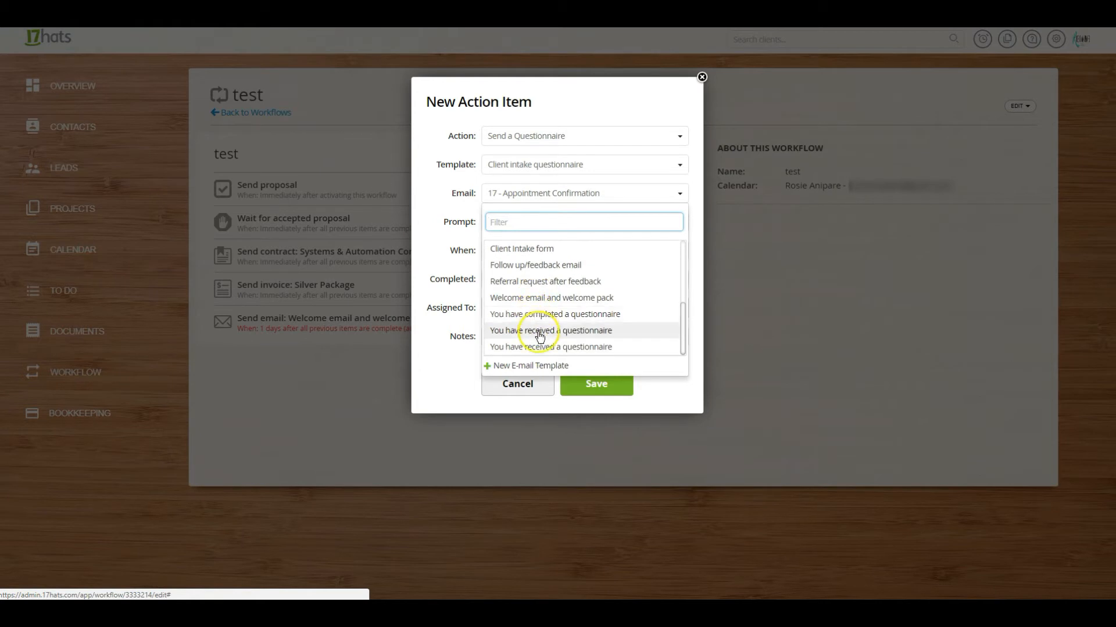
click(540, 331)
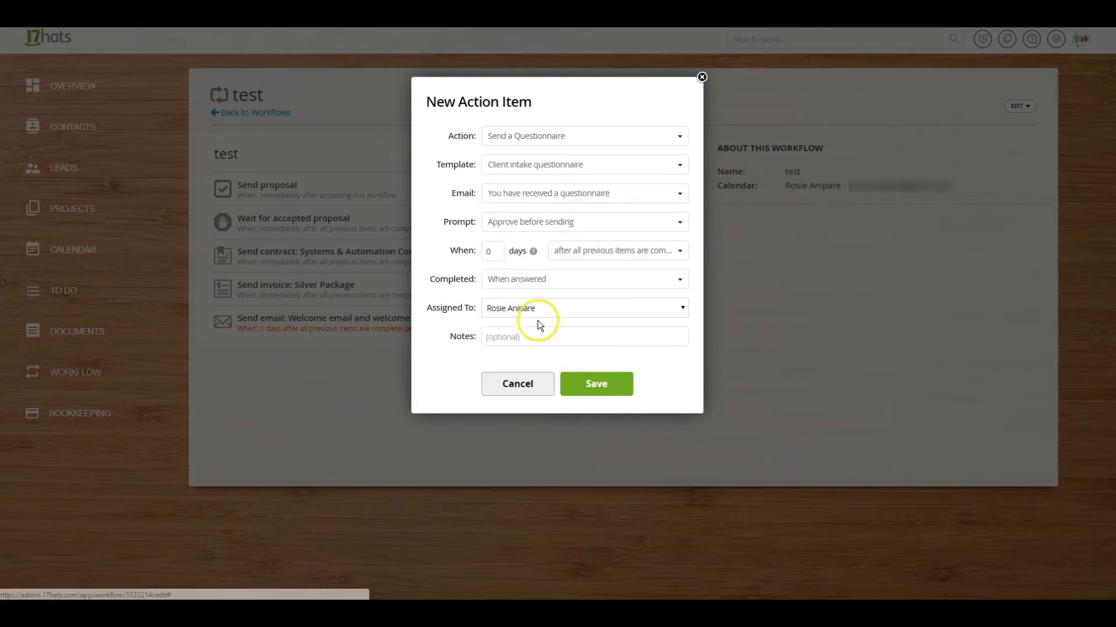
Set the questionnaire action to send automatically, keep it completed when answered, and save it
click(513, 226)
click(511, 260)
click(490, 254)
click(573, 285)
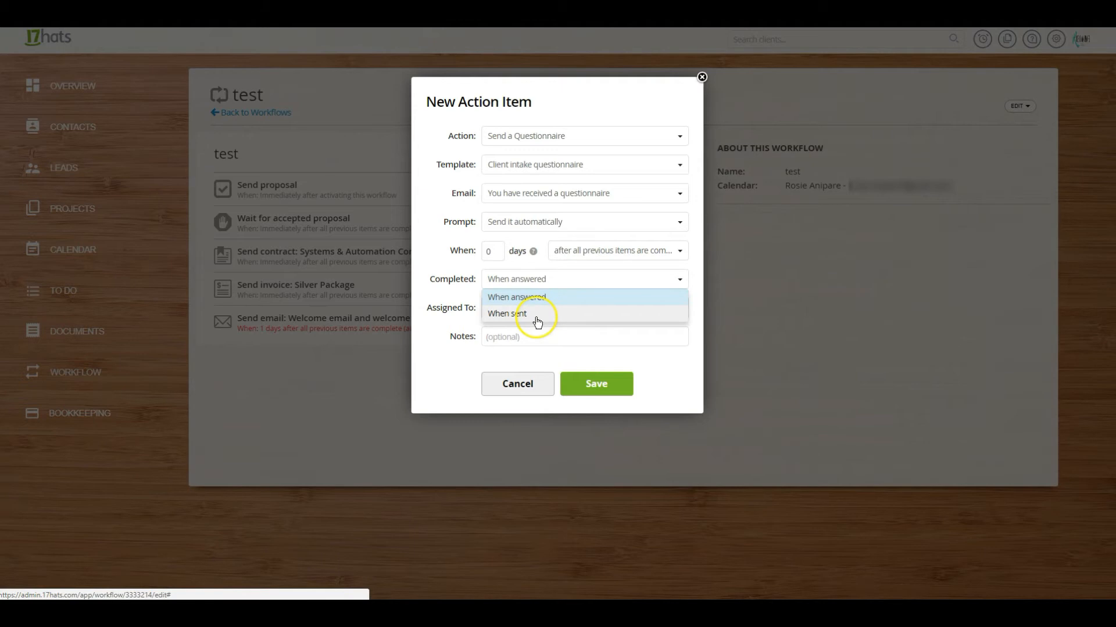
click(567, 282)
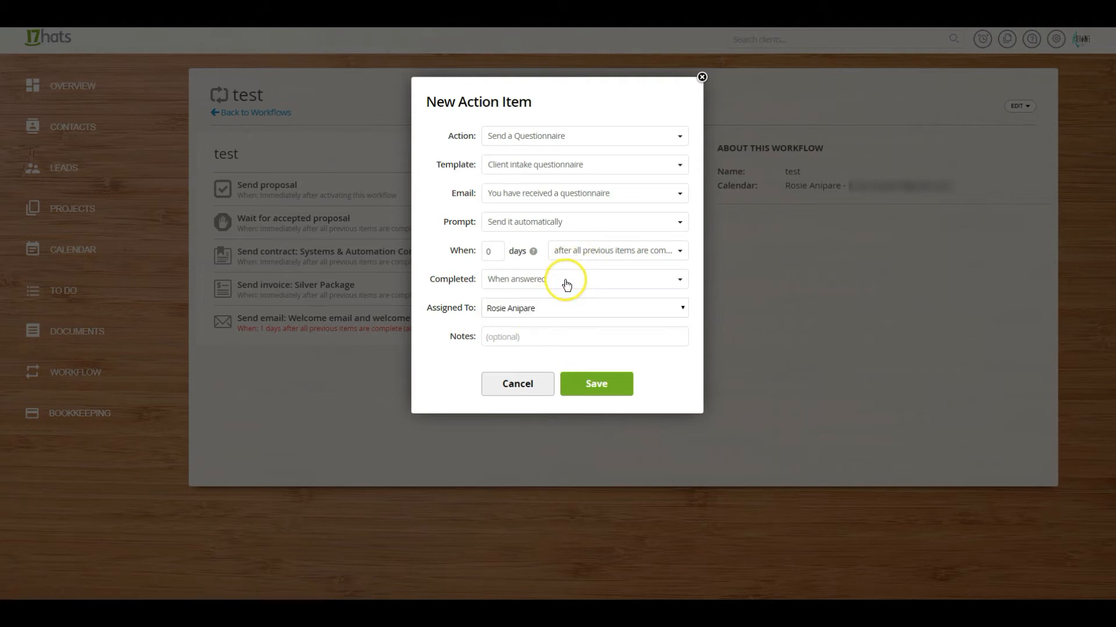
click(591, 382)
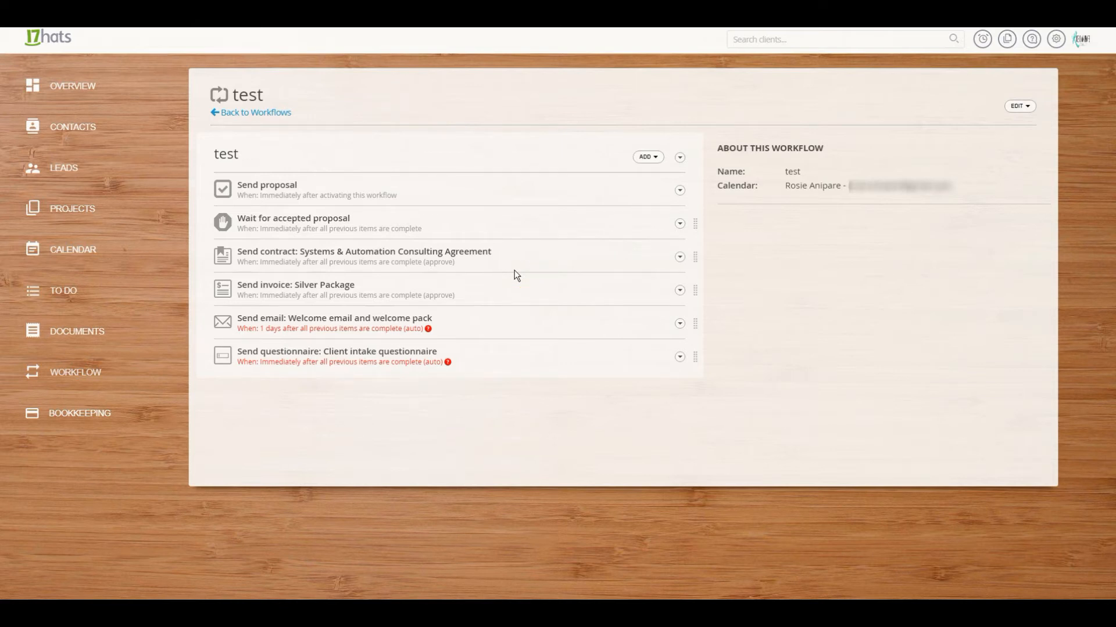
Start a new pause item named "Wait for the project to be completed"
click(645, 158)
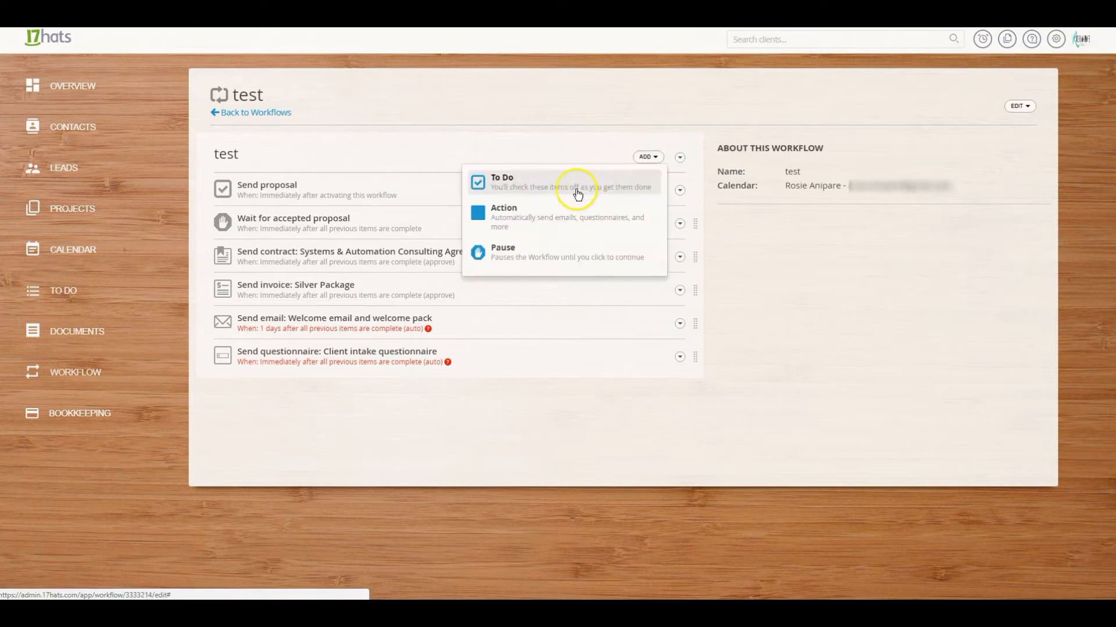
click(522, 256)
click(505, 135)
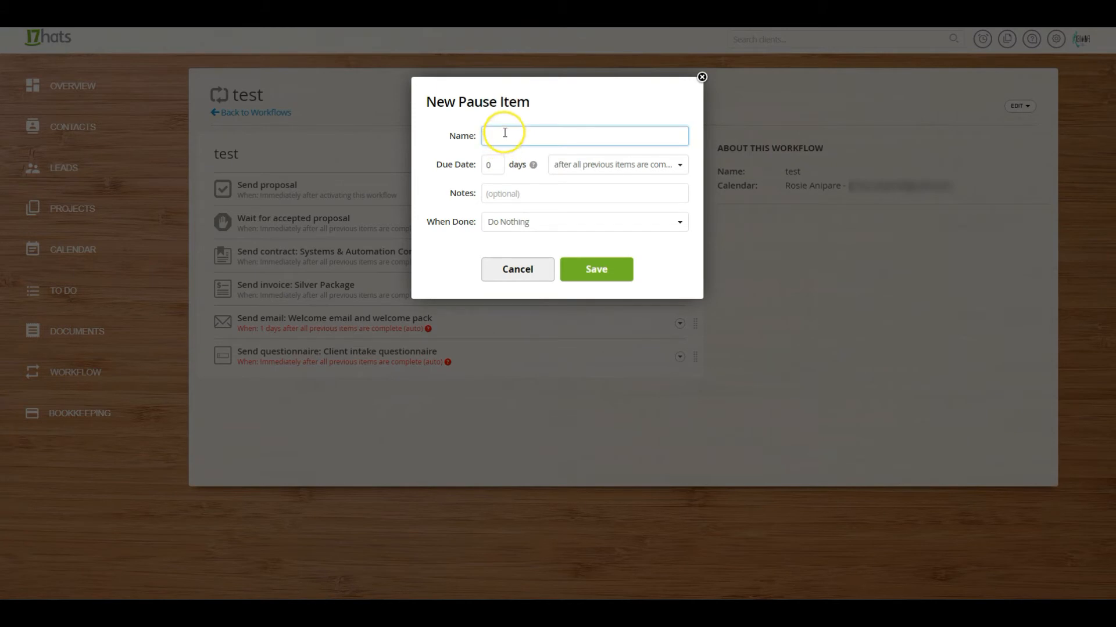
click(717, 222)
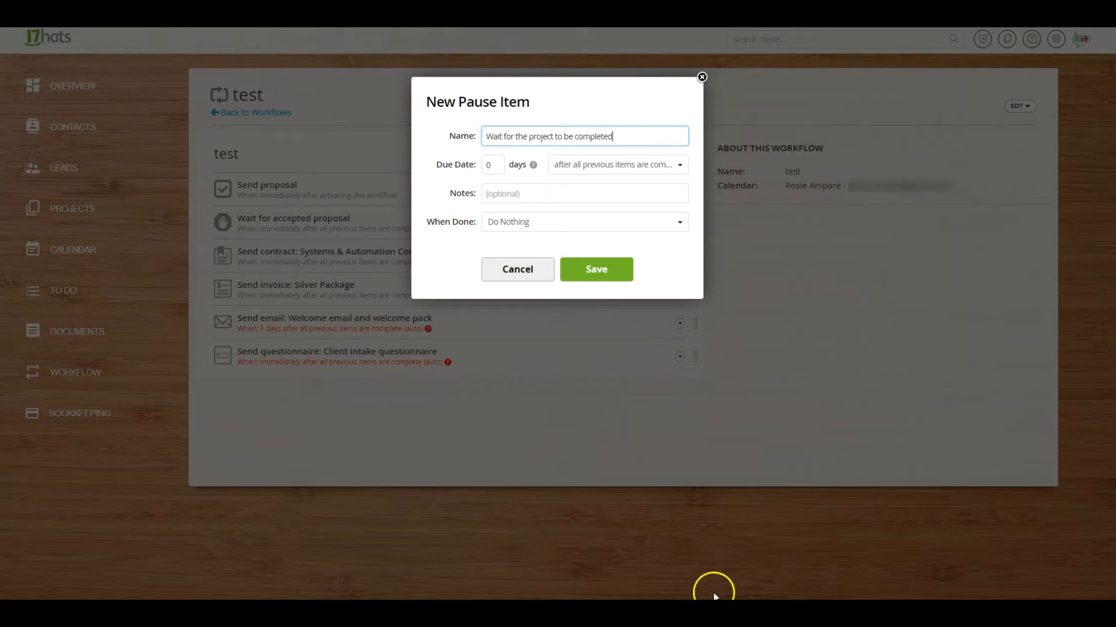
Set the pause item's due date to 30 days, keep "Do Nothing" when done, and save it
drag(500, 165, 483, 163)
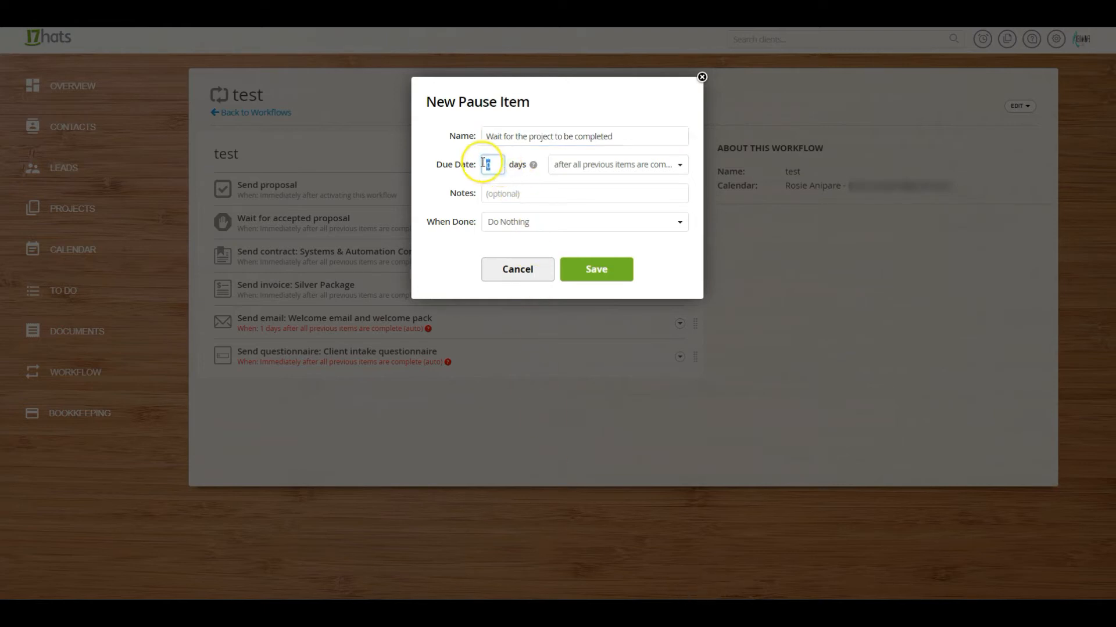
text(30)
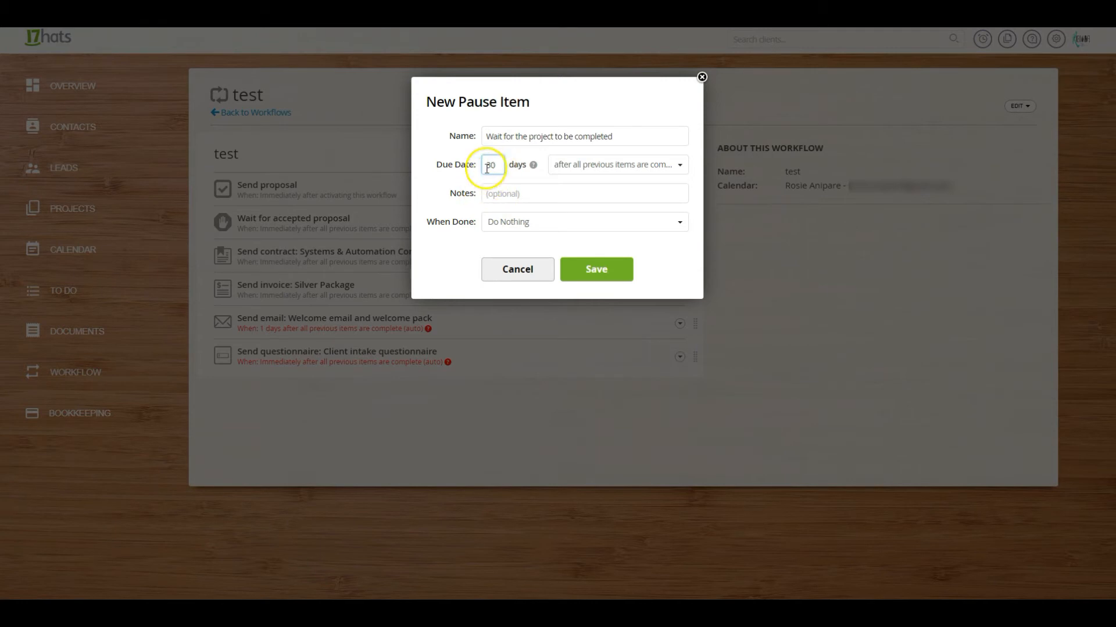
click(501, 225)
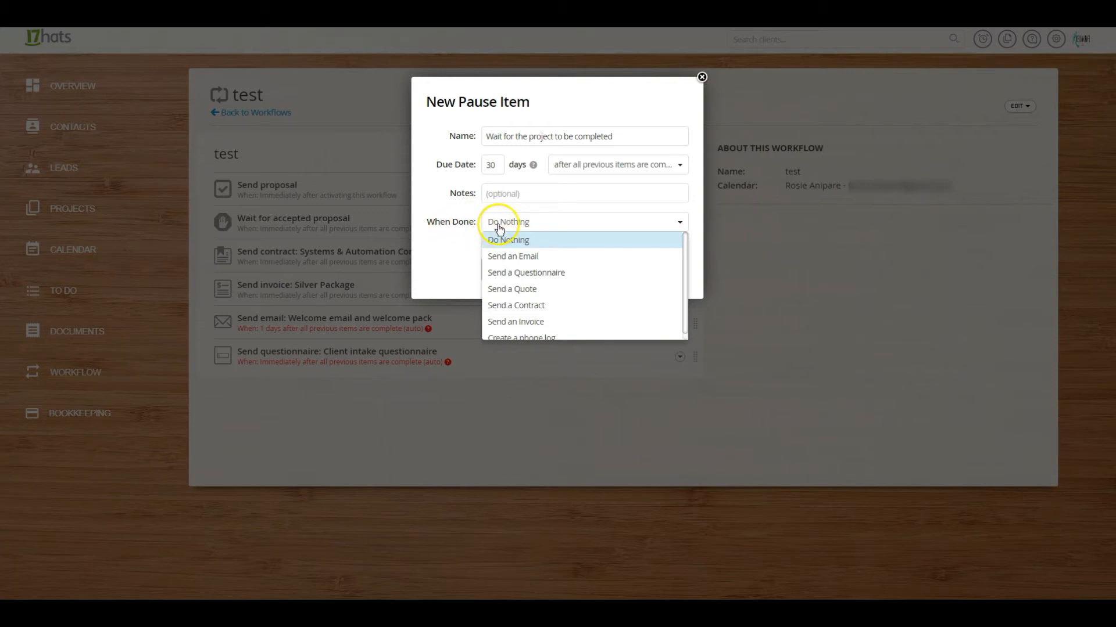
click(500, 228)
click(591, 270)
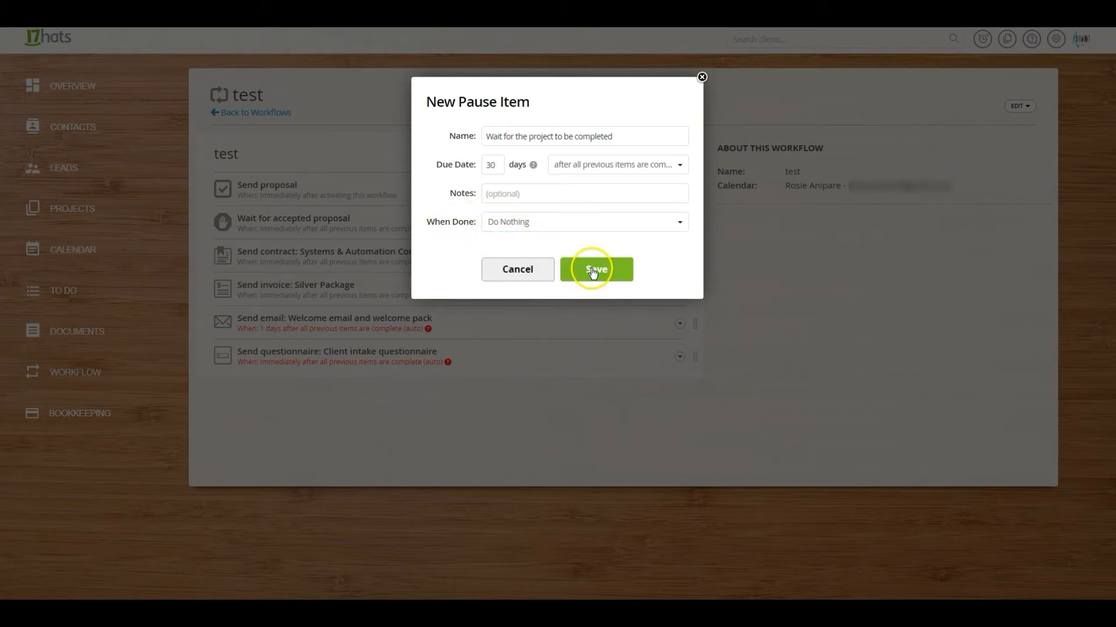
Edit the "Wait for the project to be completed" pause item so that it sends an email when done
click(679, 390)
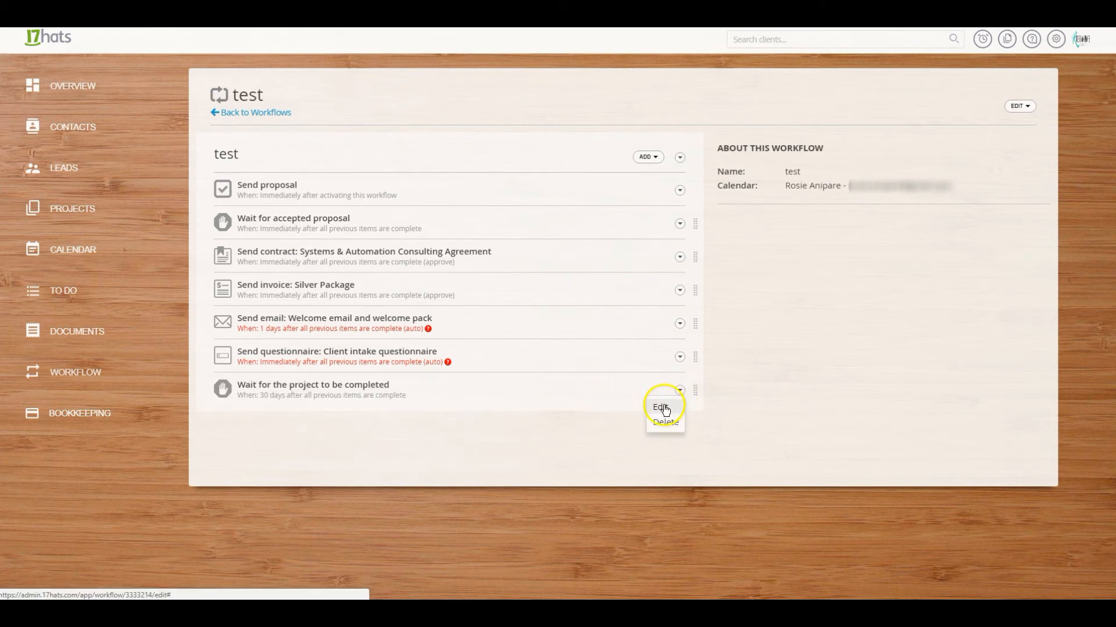
click(662, 408)
click(506, 222)
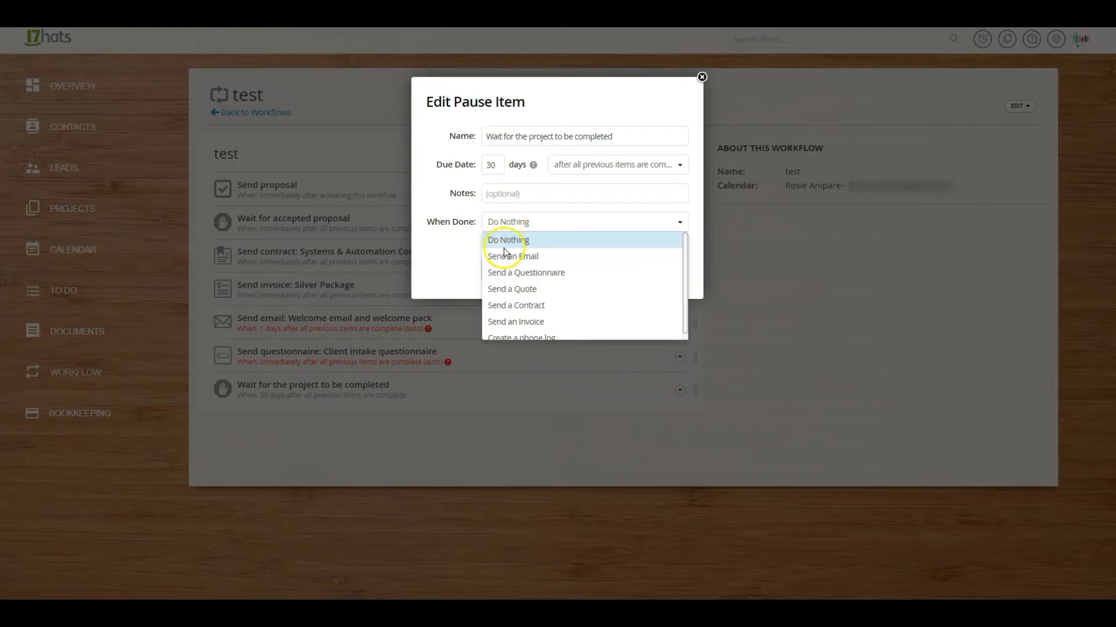
scroll(523, 267, down, 1)
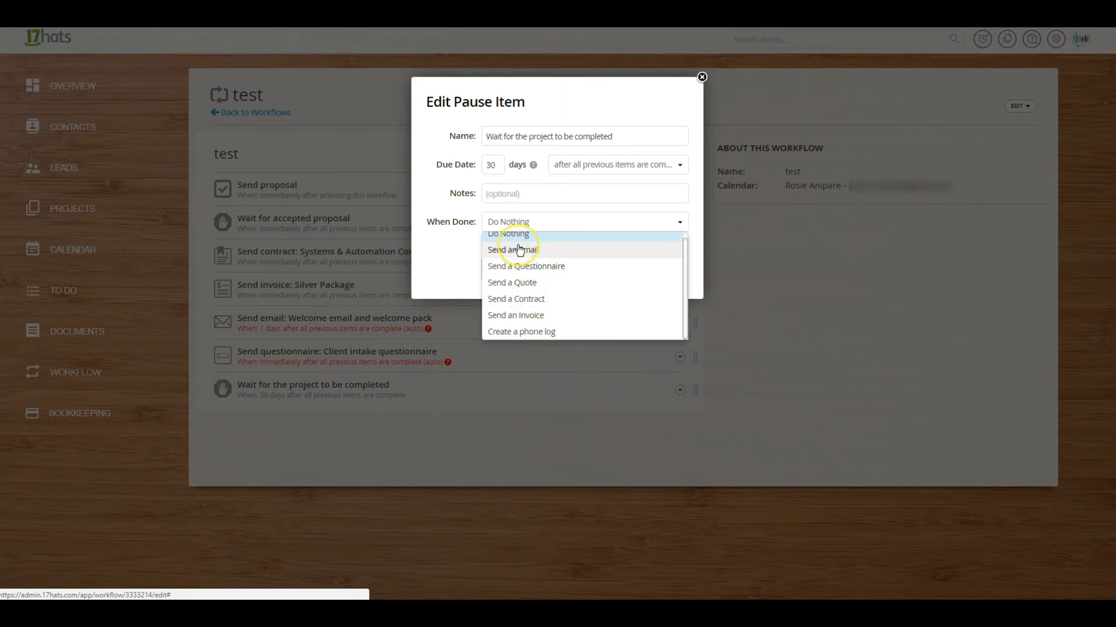
click(519, 250)
Choose "Follow up/feedback email" as the pause item's template, keep approval before sending, and save it
click(508, 254)
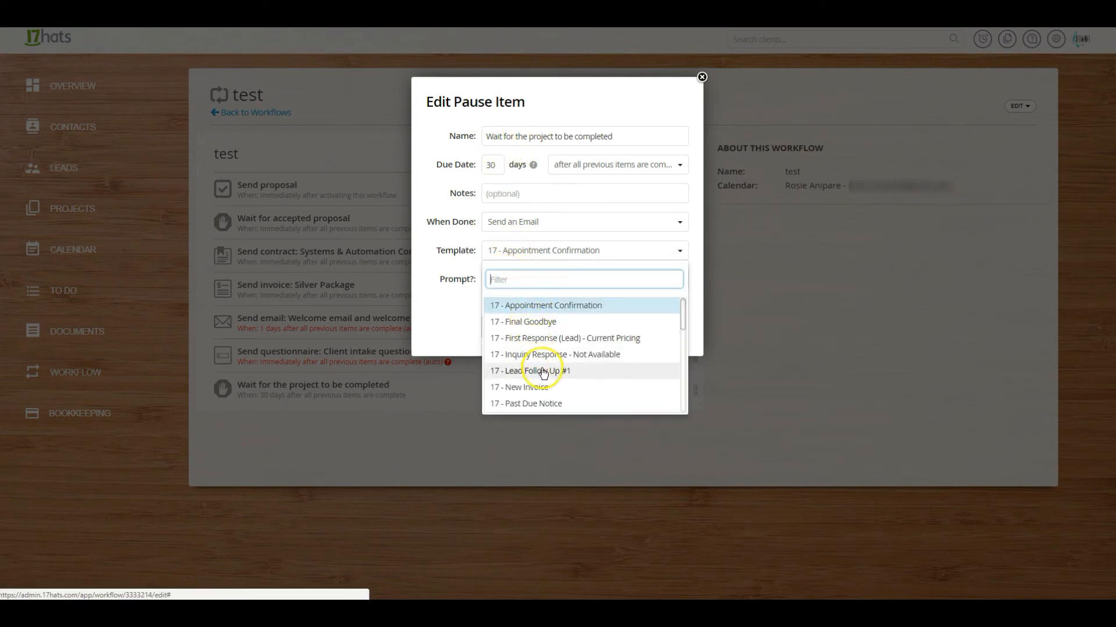
scroll(543, 366, down, 4)
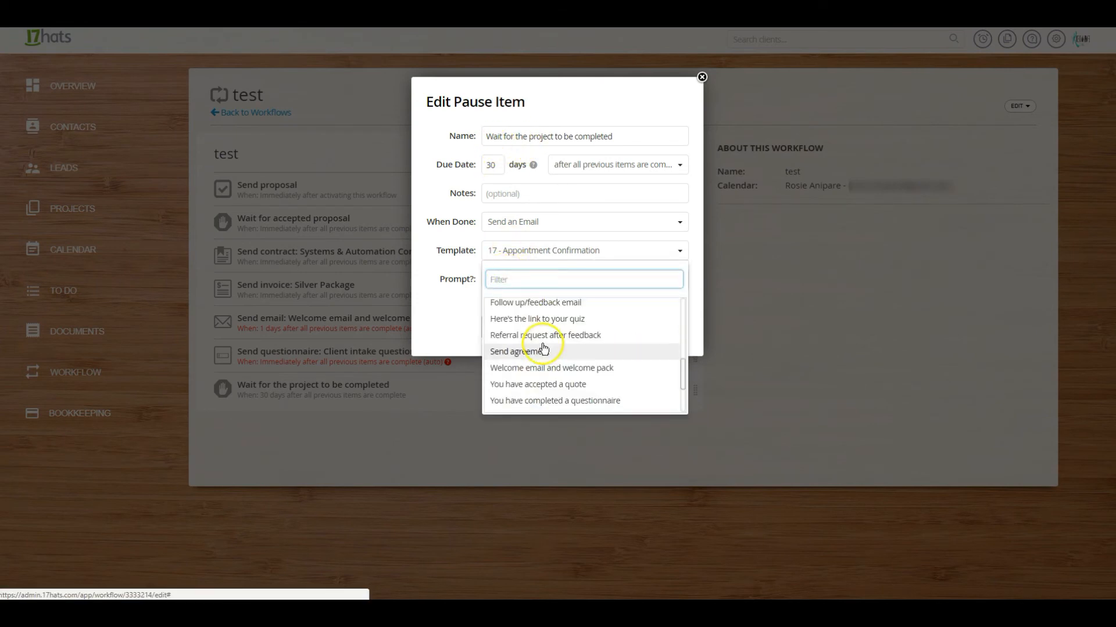
click(529, 306)
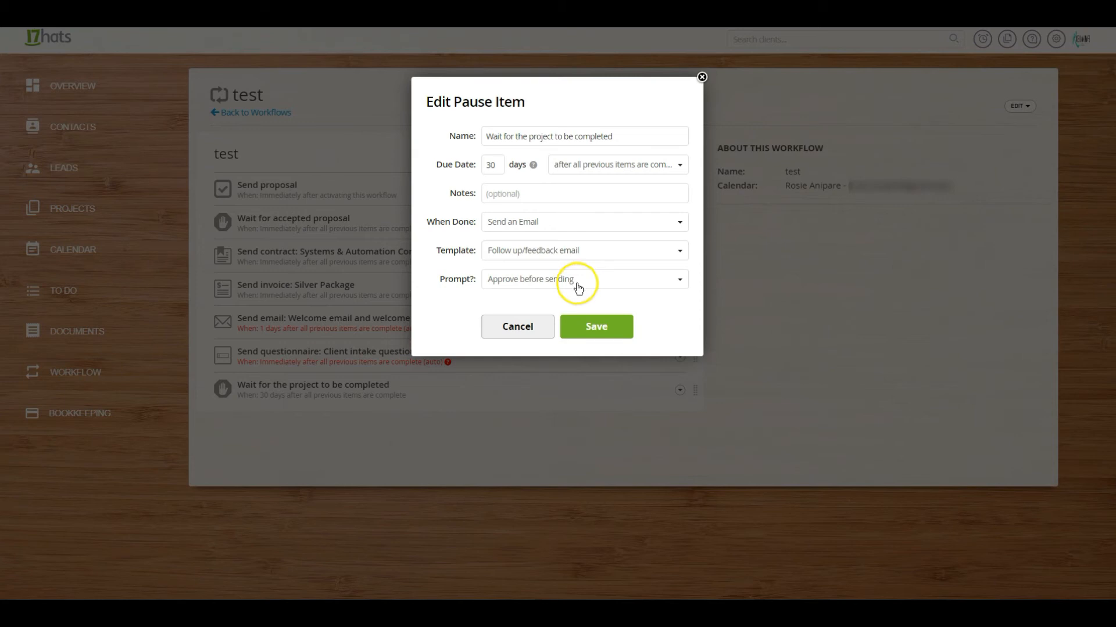
click(588, 329)
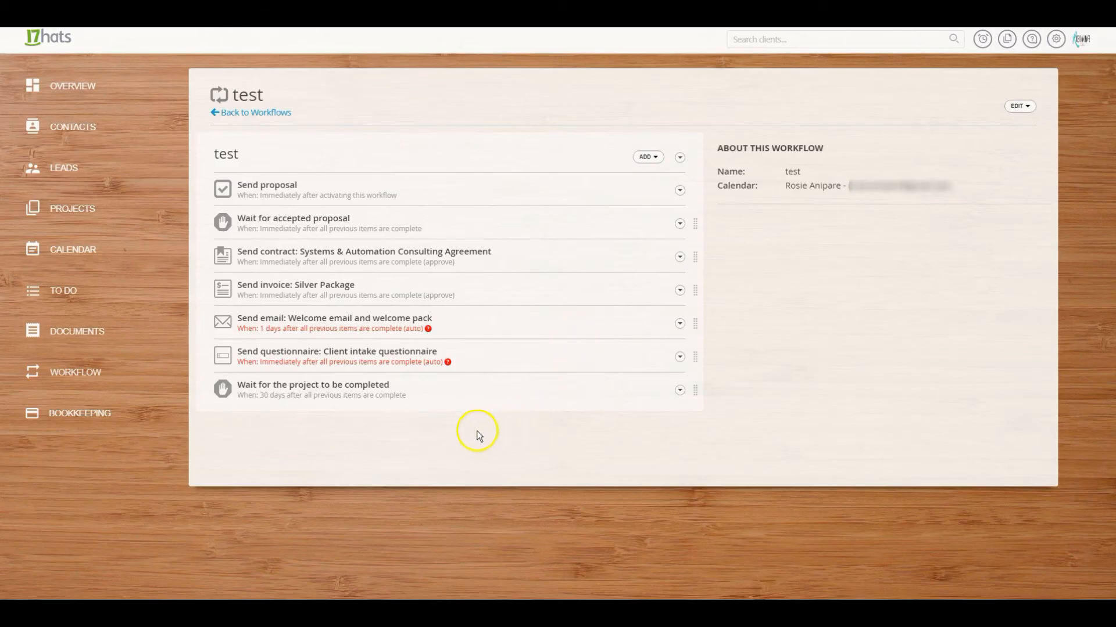
Add an email action with the "Referral request after feedback" template, timed 1 day after all previous items are complete, and save it
click(652, 159)
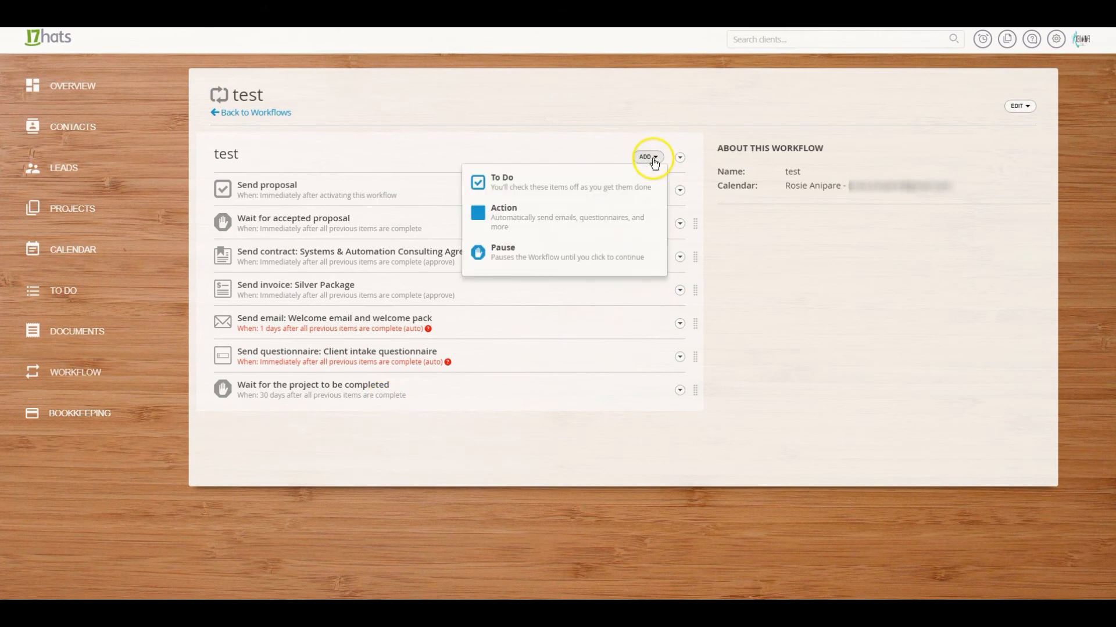
click(530, 219)
click(529, 174)
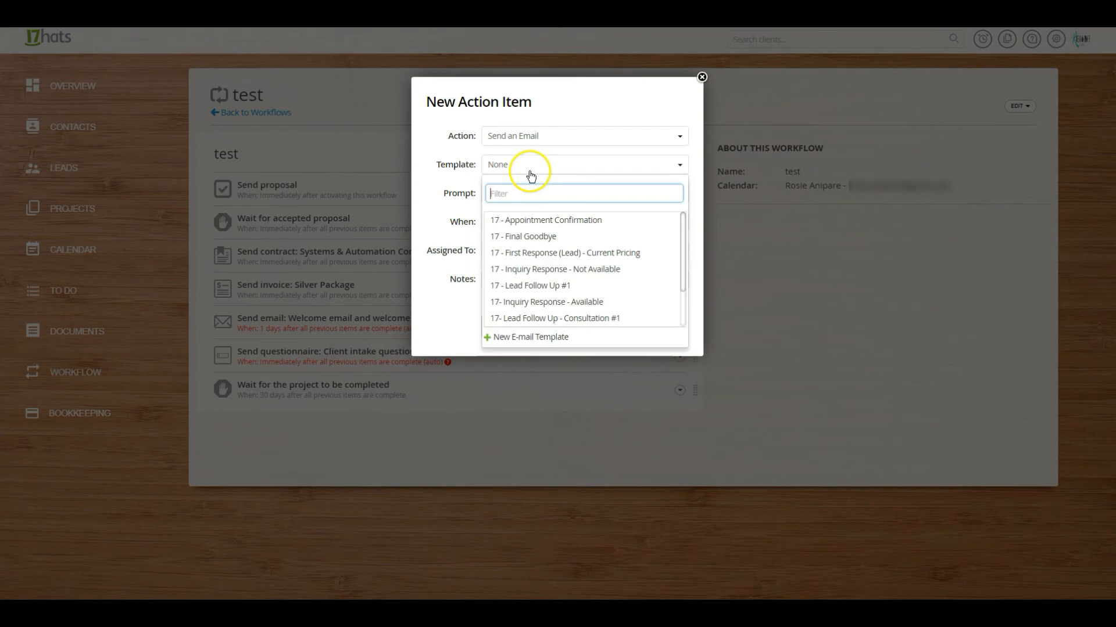
scroll(549, 296, down, 2)
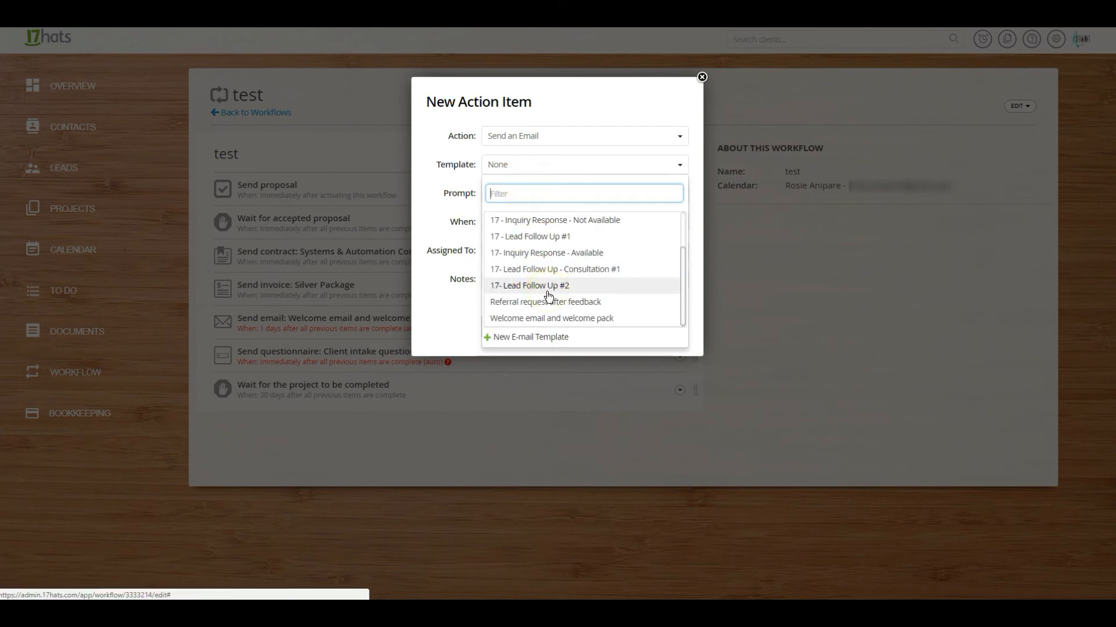
click(540, 303)
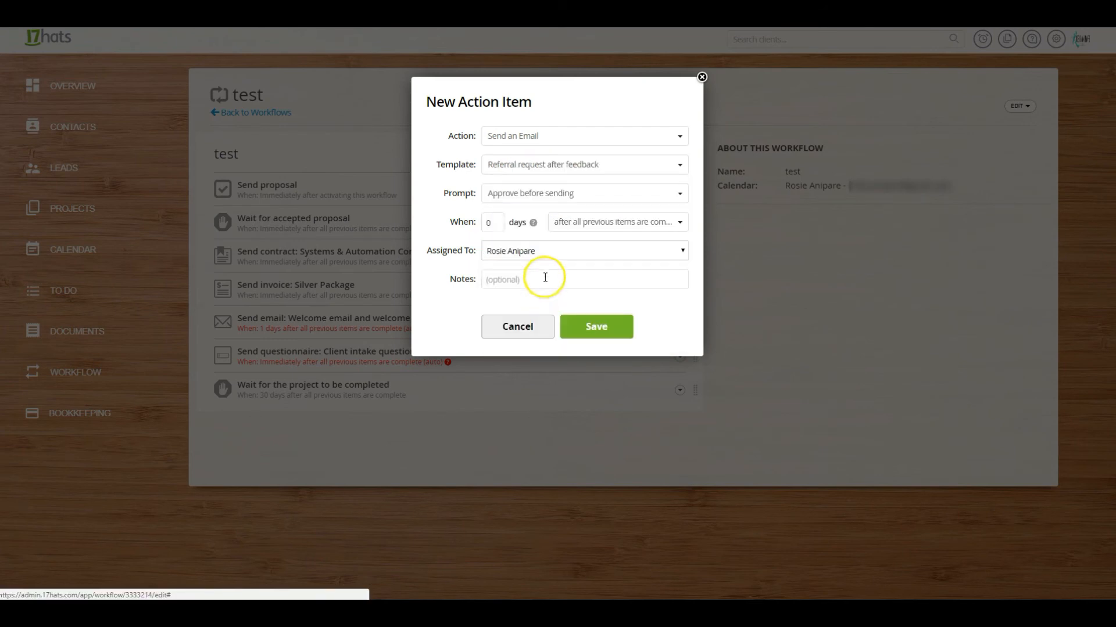
text(1)
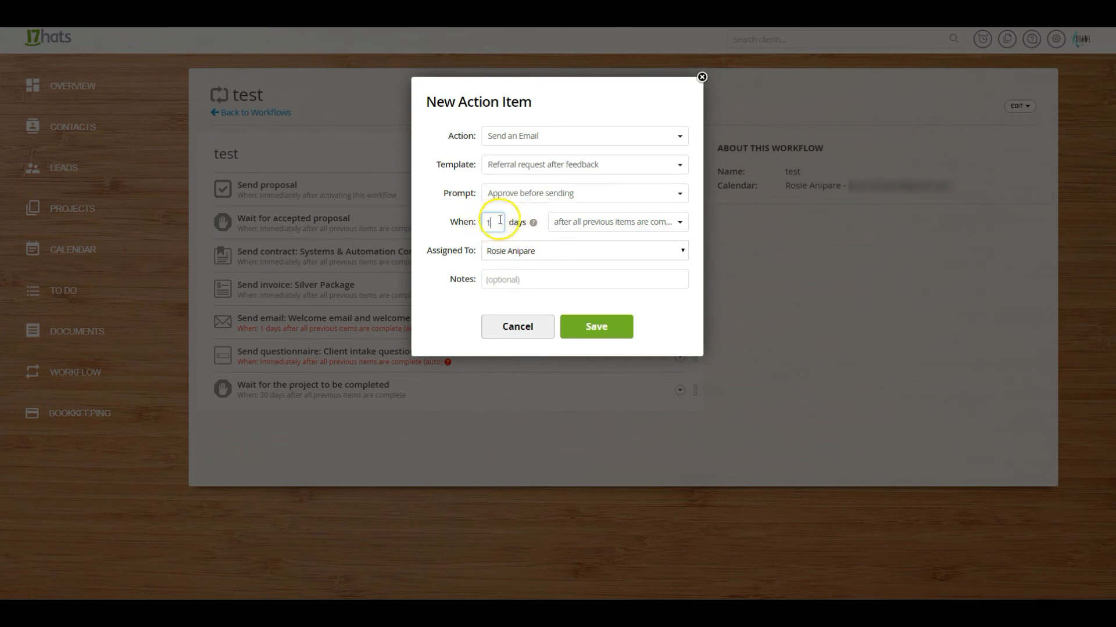
click(600, 327)
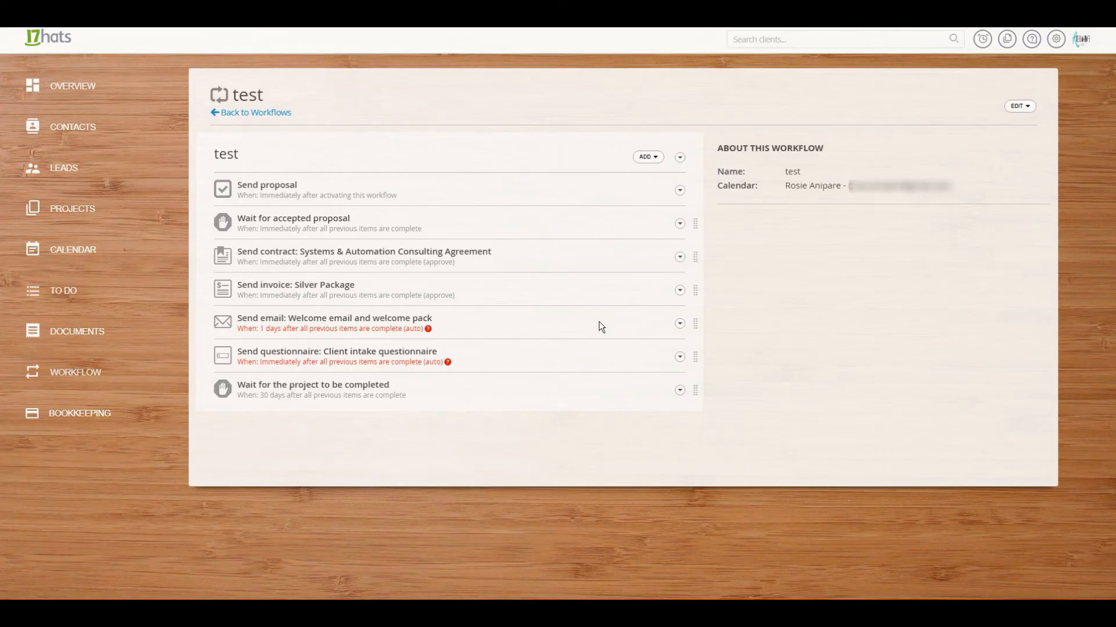